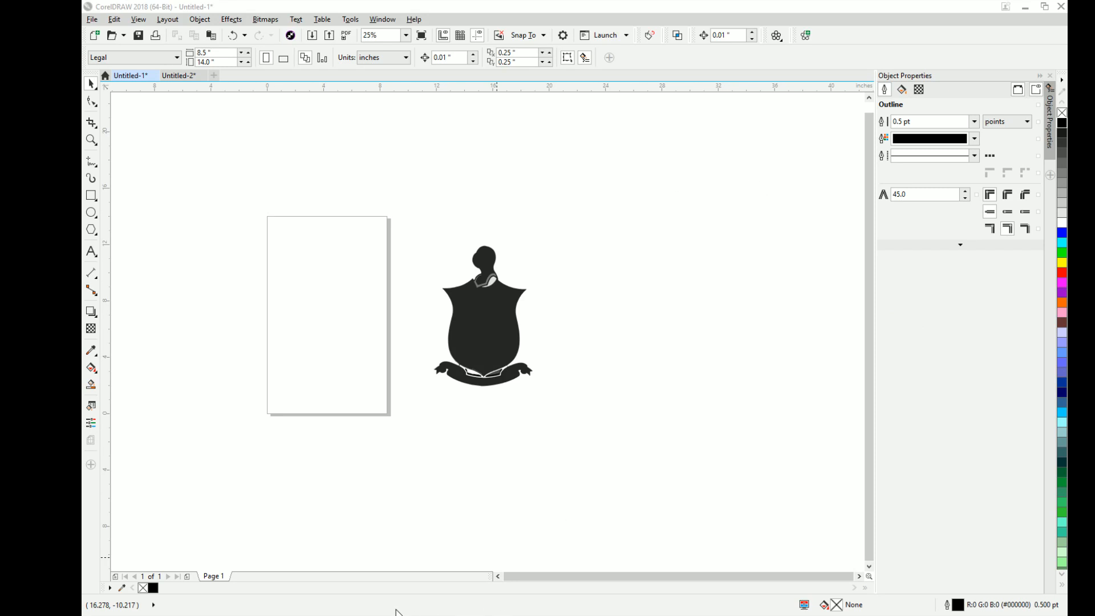
click(373, 559)
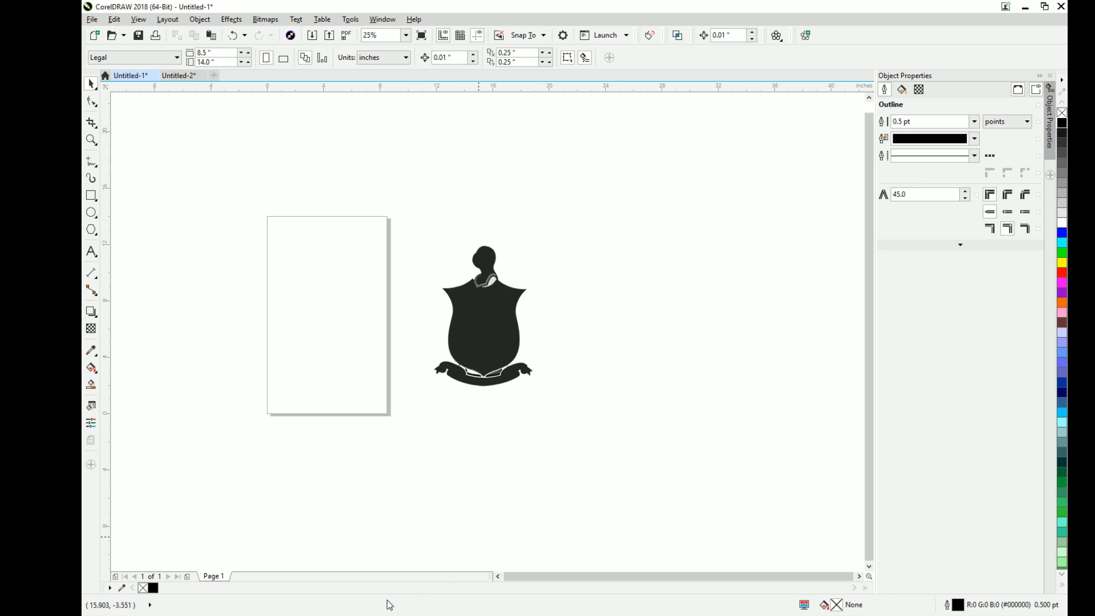
click(528, 610)
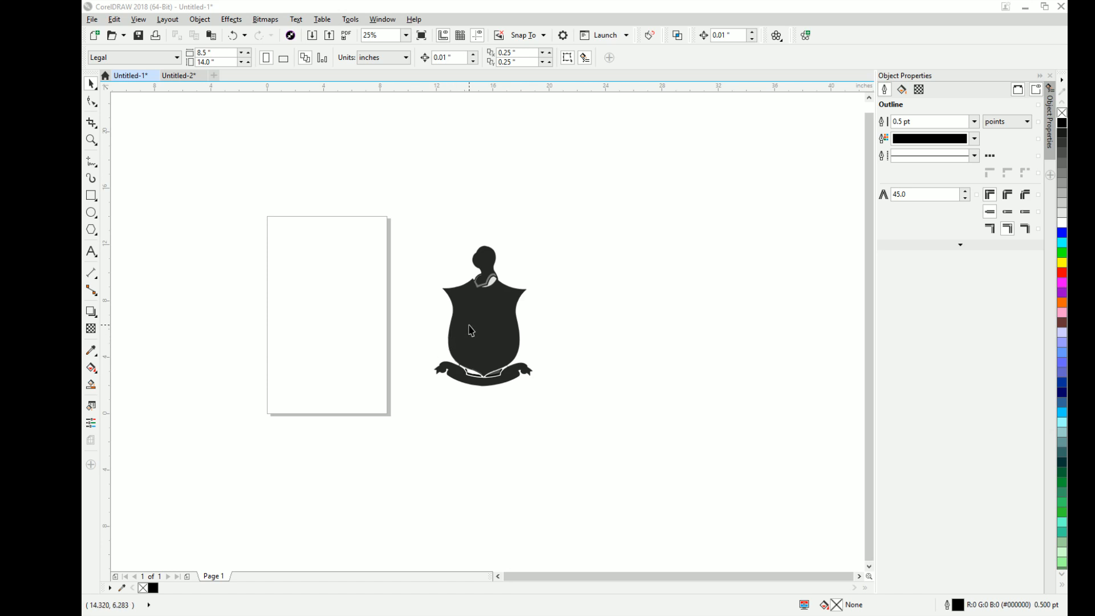
click(526, 269)
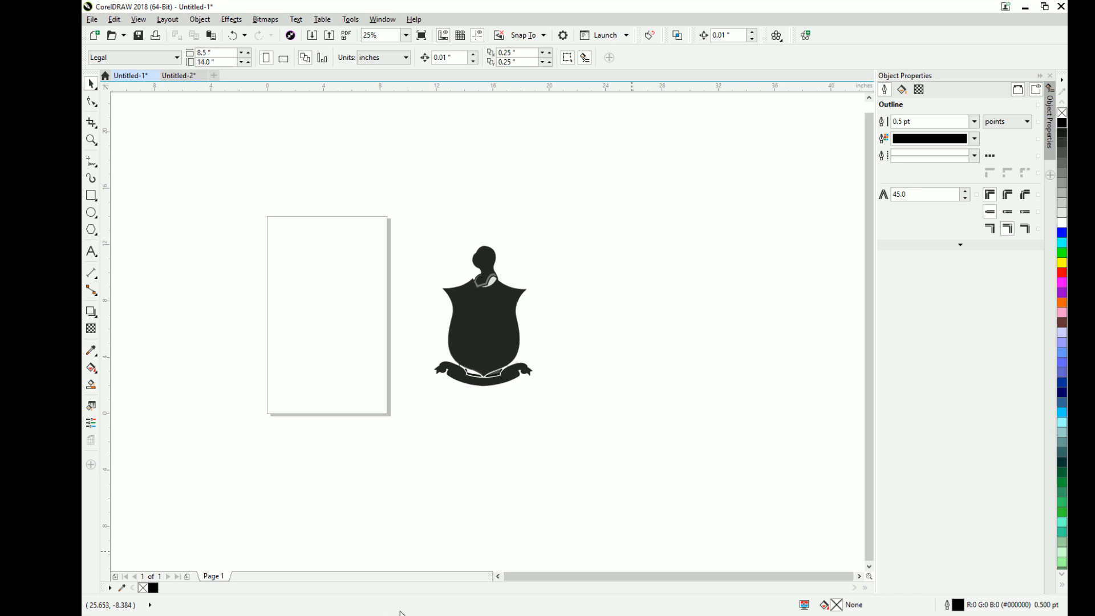
click(526, 615)
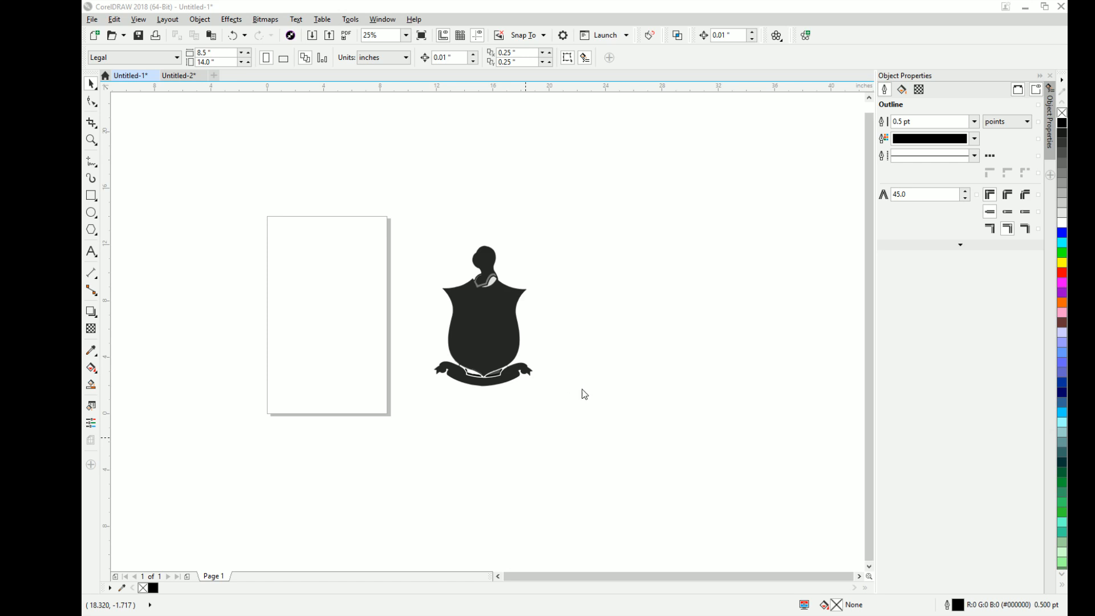
- Select all the parts of the crest artwork together and move them onto the middle of the page
click(494, 326)
drag(565, 191, 384, 427)
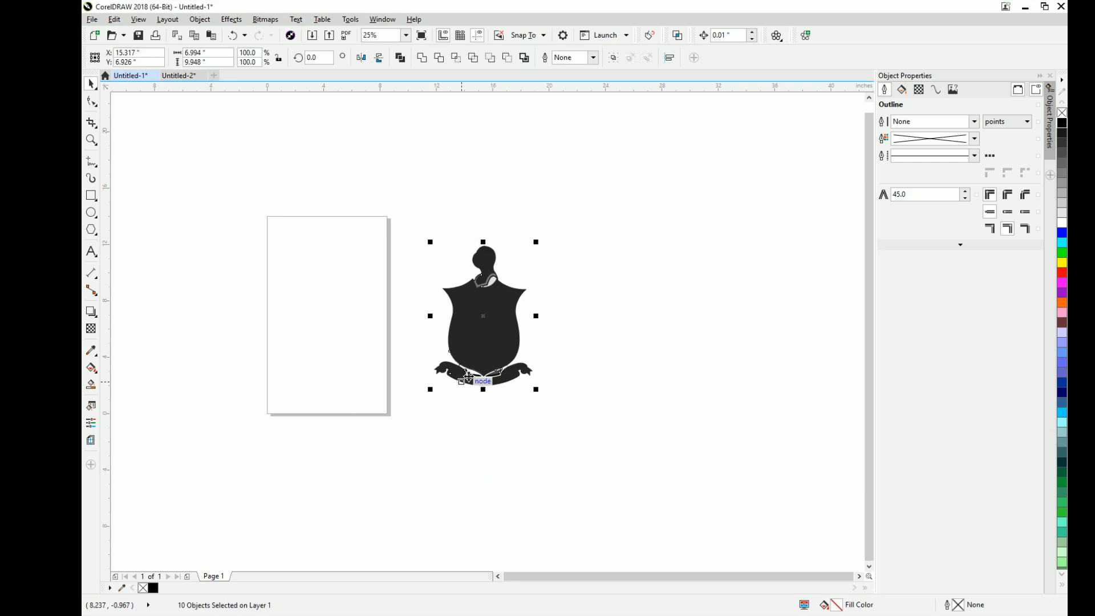
drag(486, 310, 330, 308)
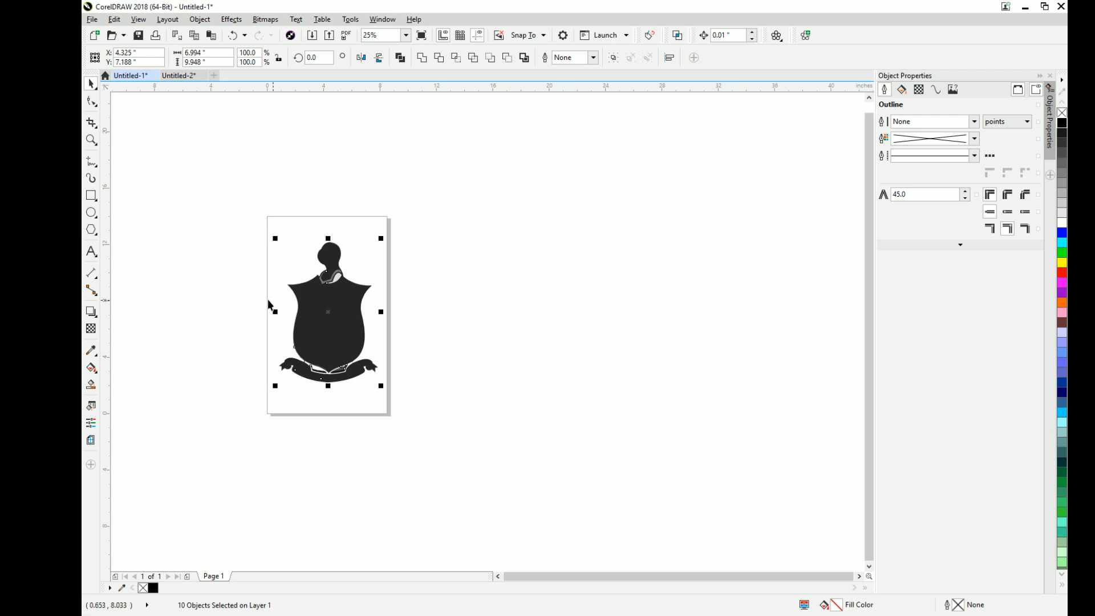
- Activate a curve-drawing tool for tracing the crest and set its outline colour to red (#FF0000)
scroll(228, 290, up, 1)
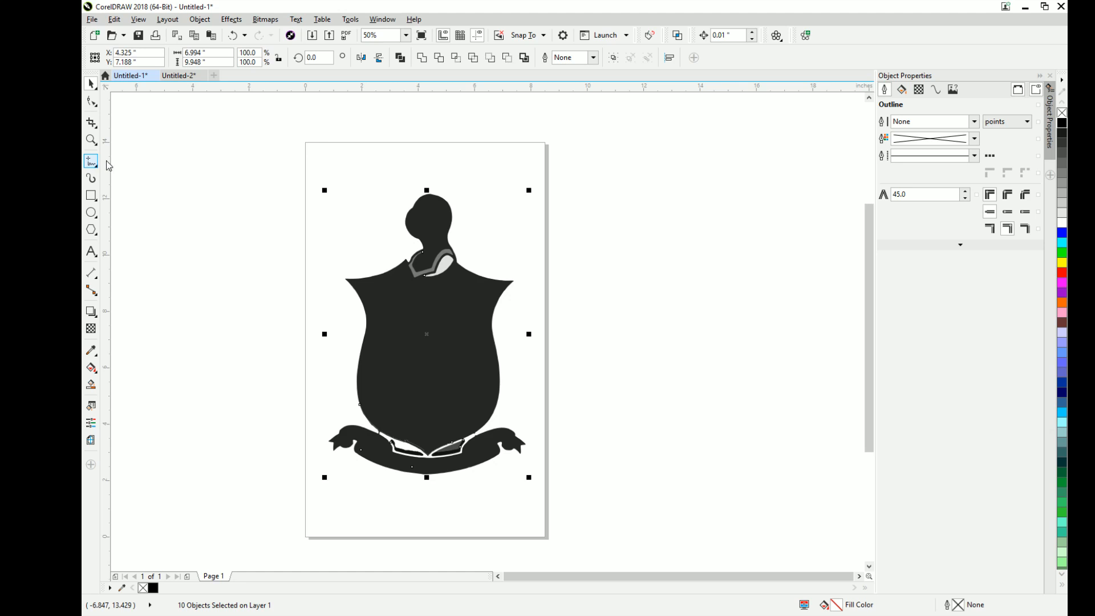
click(121, 216)
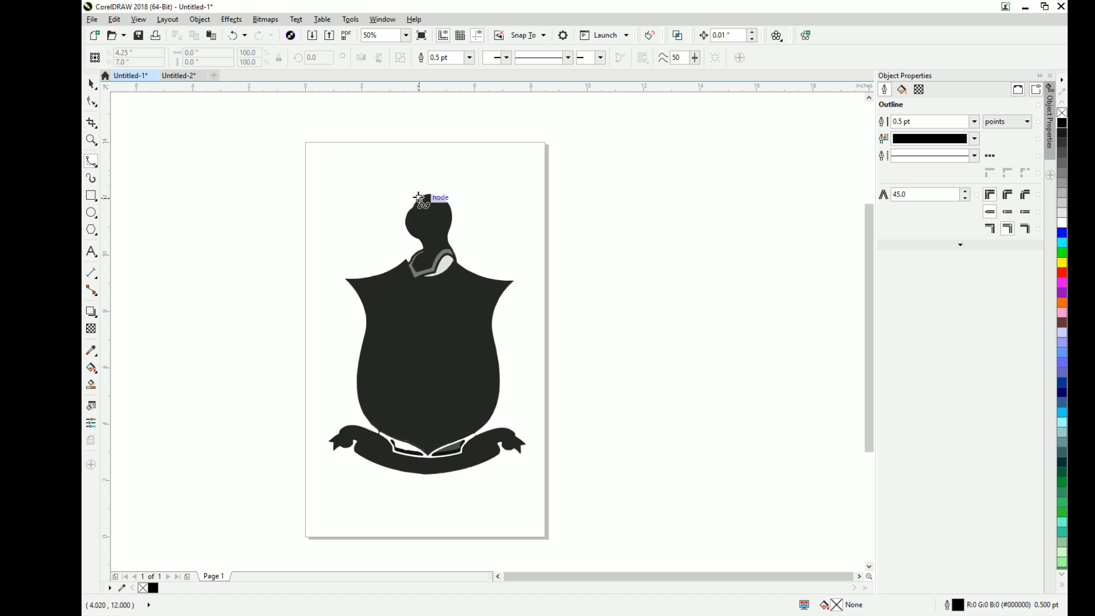
scroll(430, 195, up, 2)
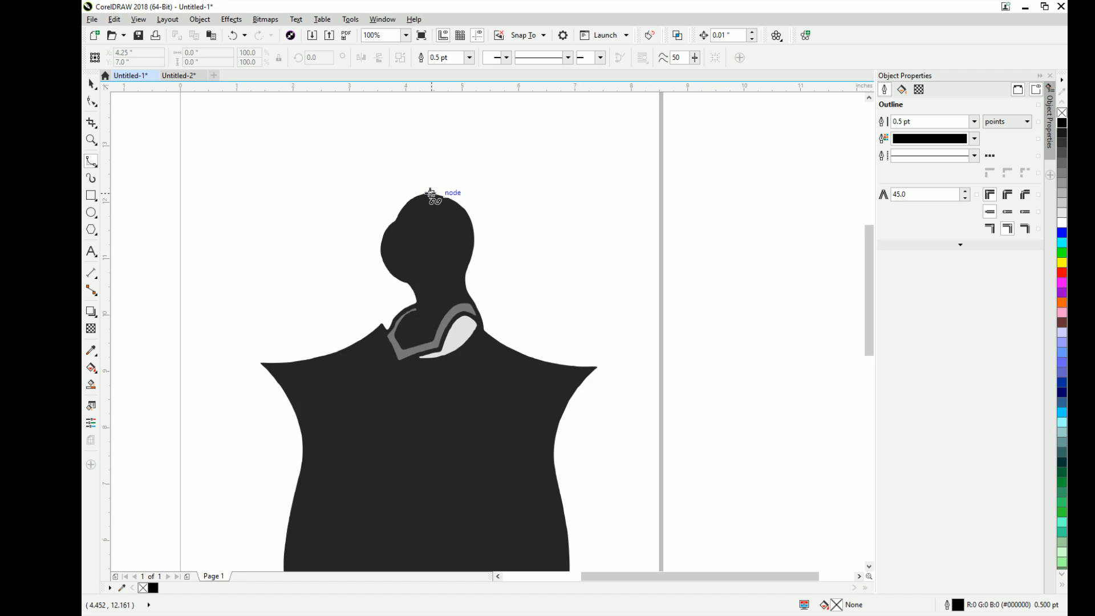
right_click(1062, 274)
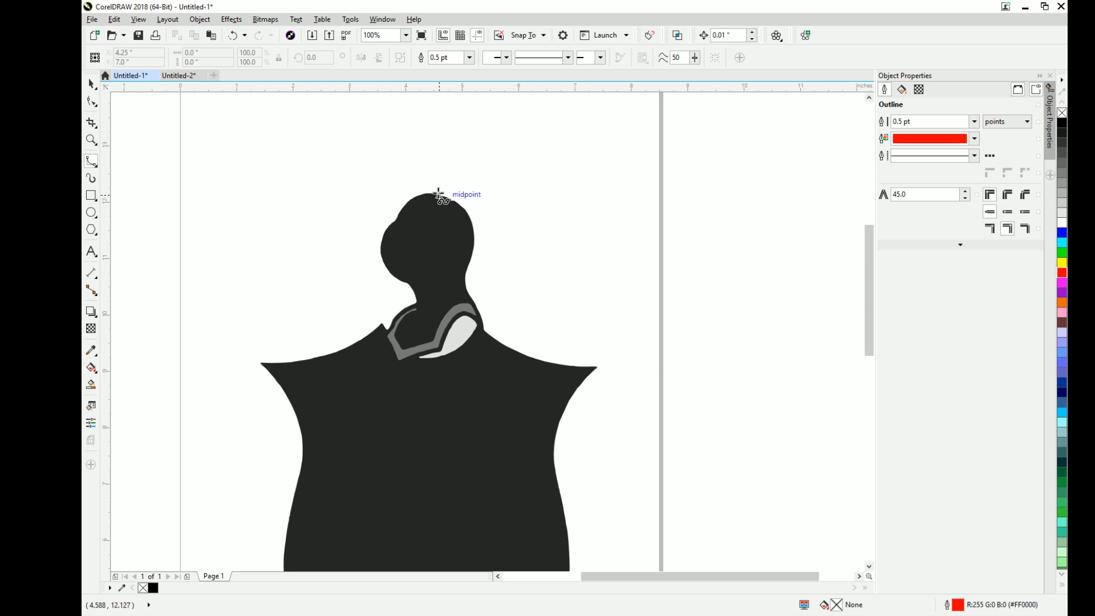
- Start a curve at the top of the crest's head and trace its right edge down the neck to the collar
click(430, 193)
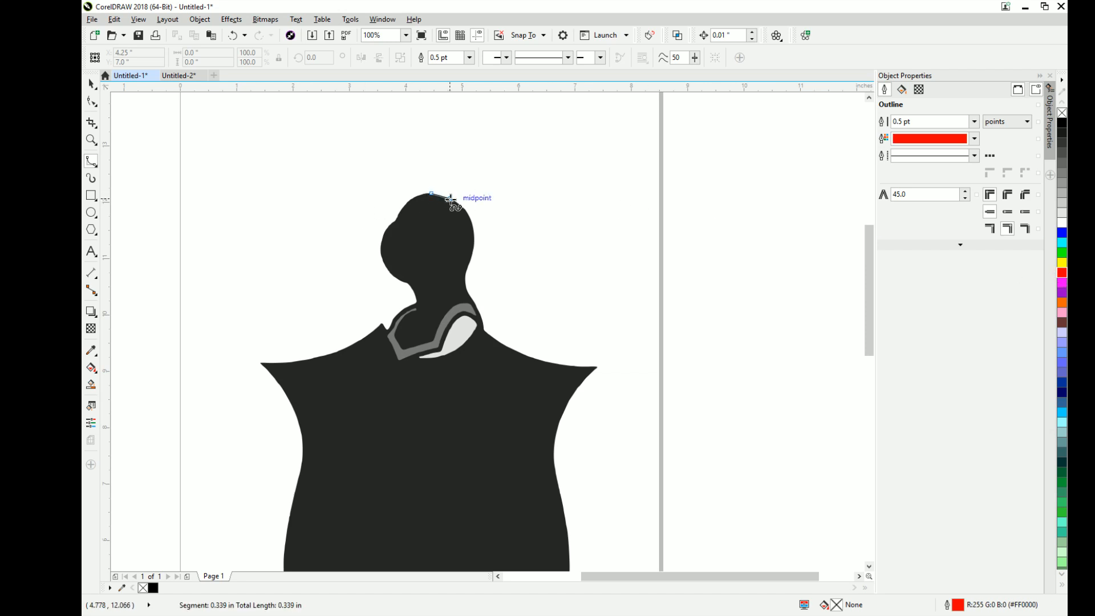
click(451, 198)
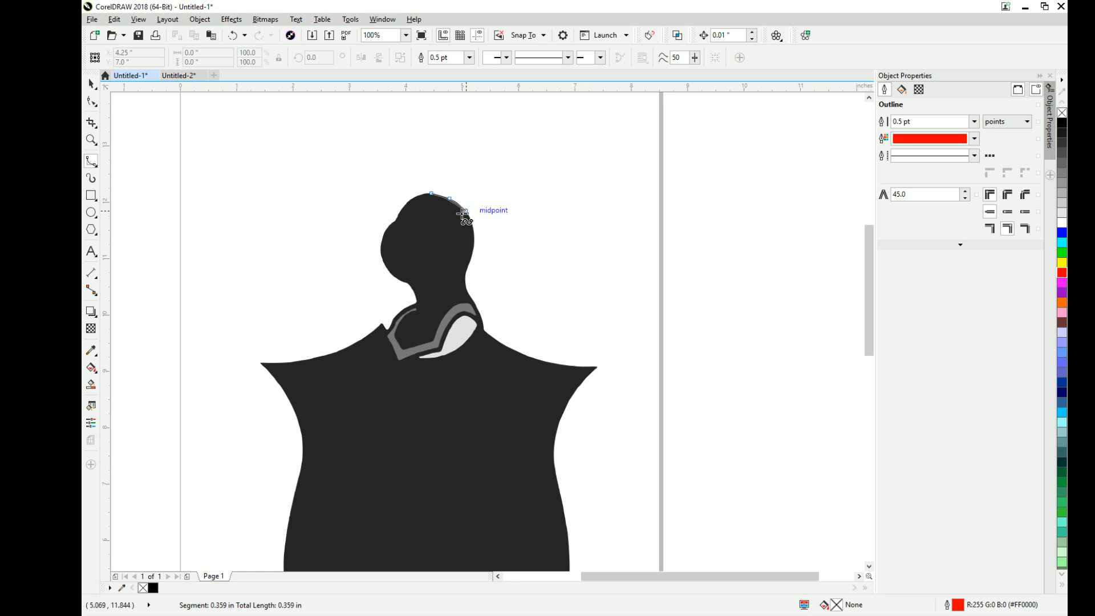
click(468, 214)
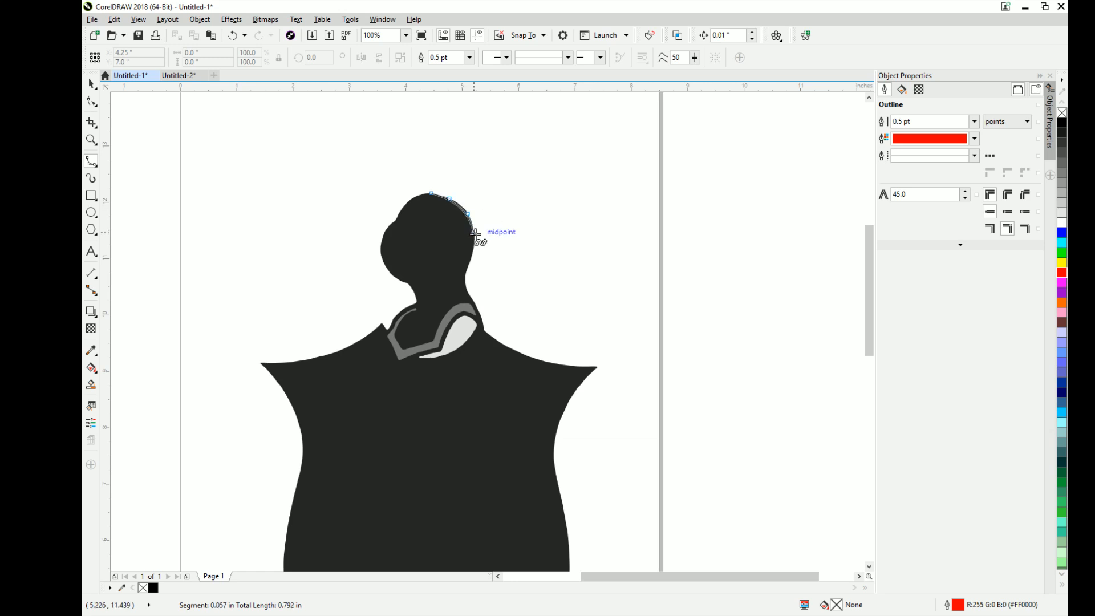
click(473, 232)
click(473, 247)
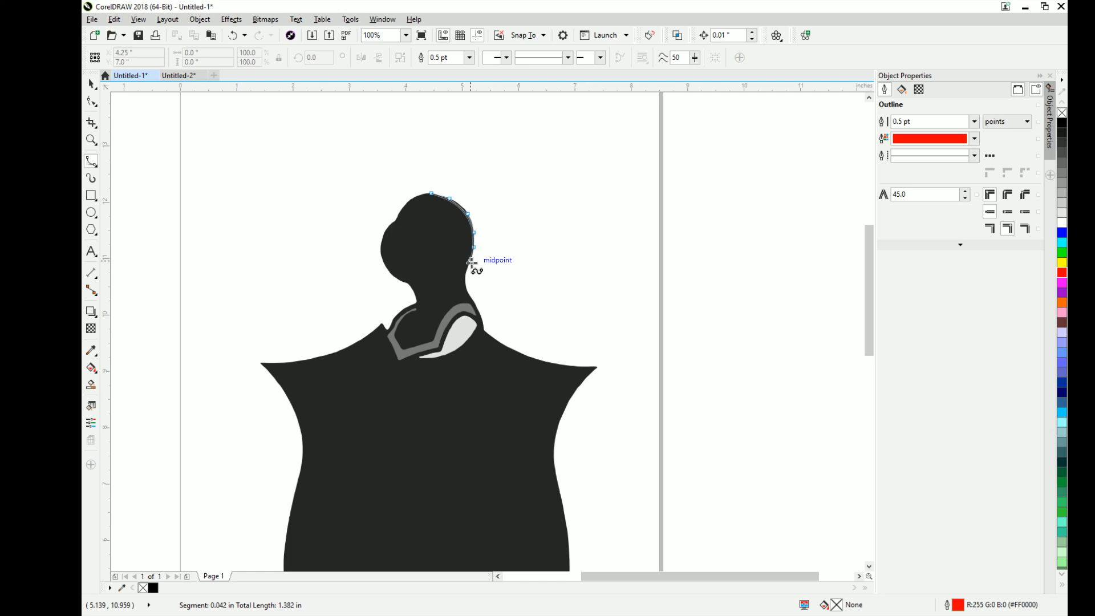
click(467, 269)
click(465, 288)
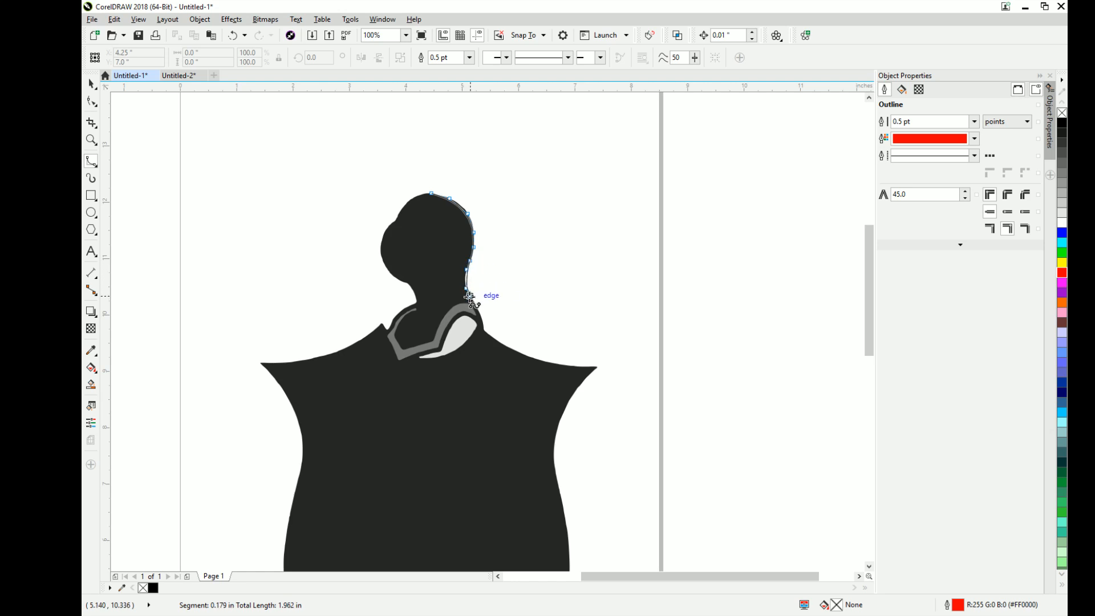
click(471, 298)
click(474, 308)
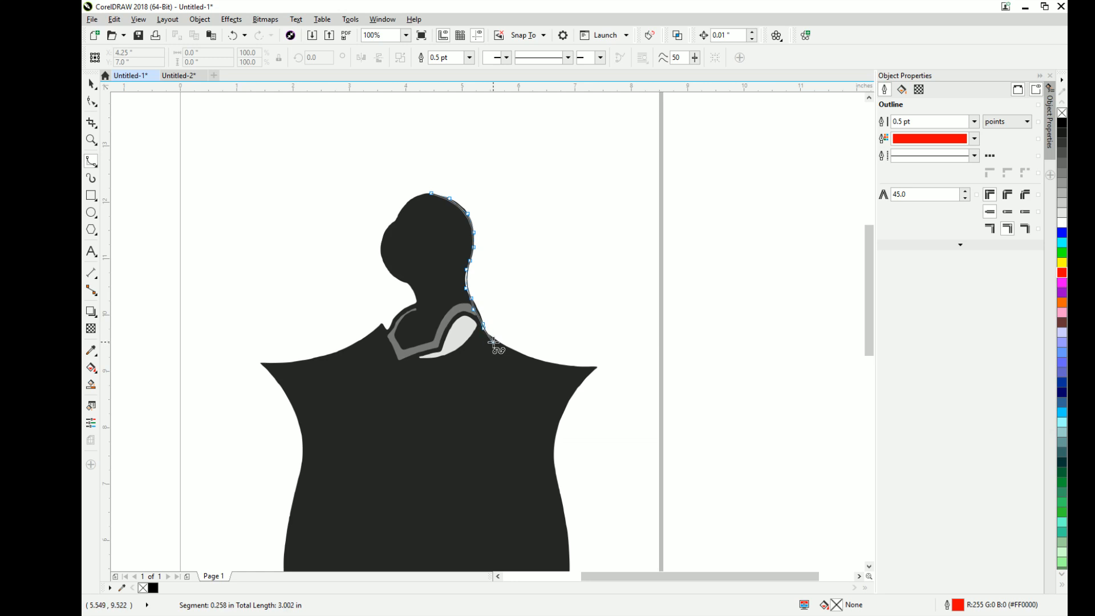
- Continue the curve from the neck along the shield's upper right edge to its pointed corner
click(489, 334)
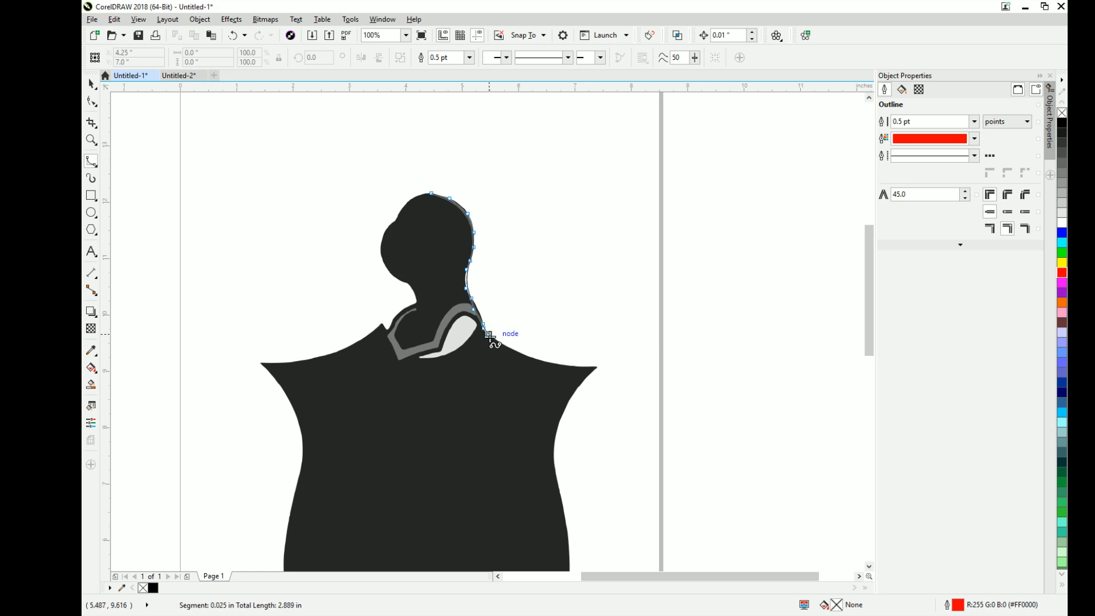
click(515, 350)
click(540, 360)
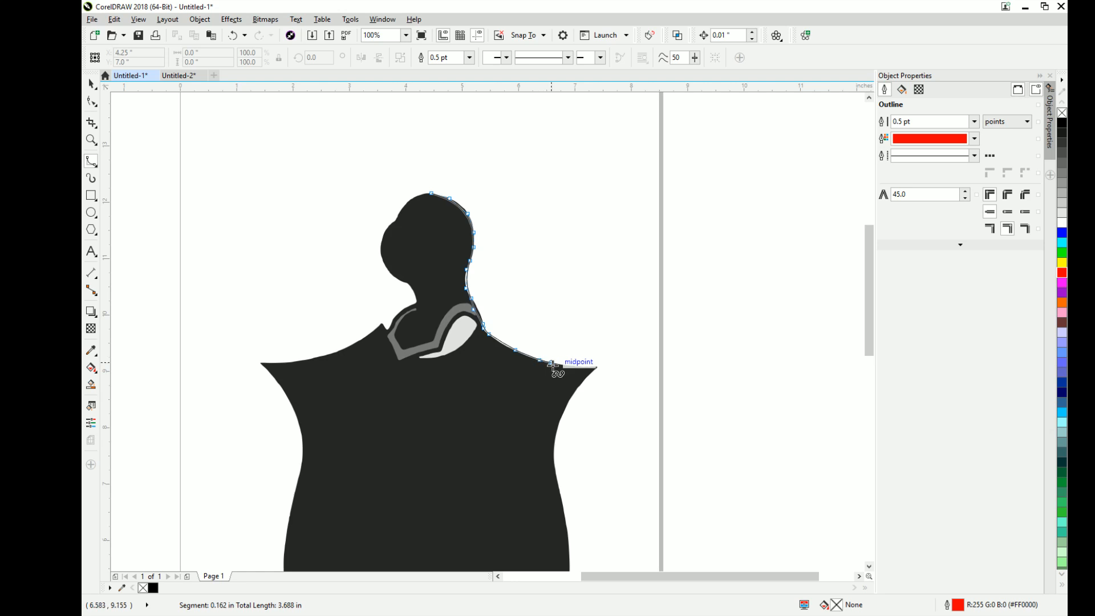
click(564, 363)
click(580, 366)
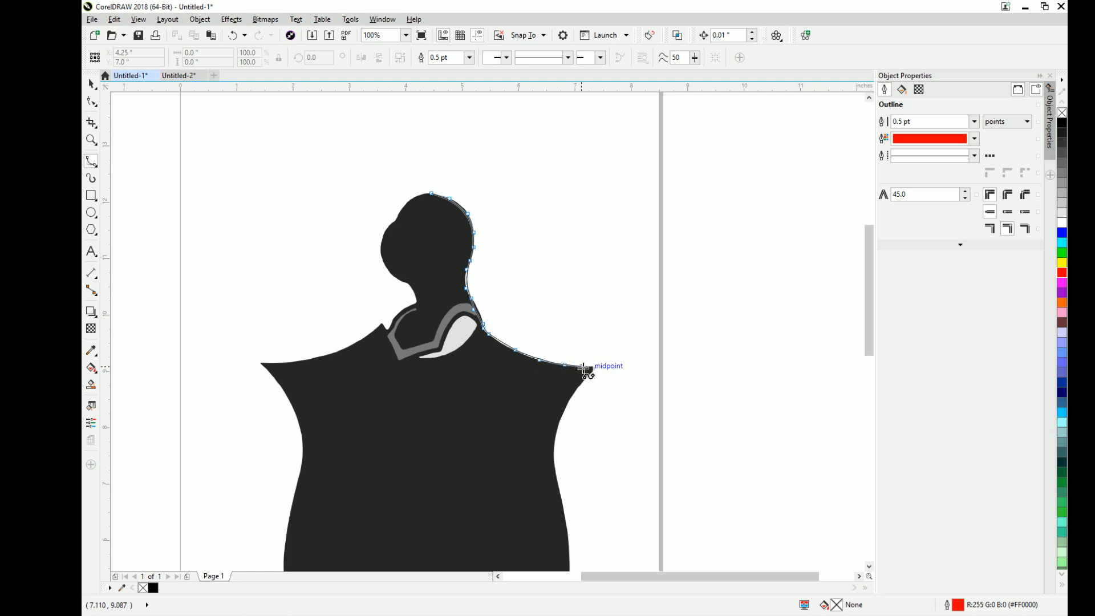
click(597, 367)
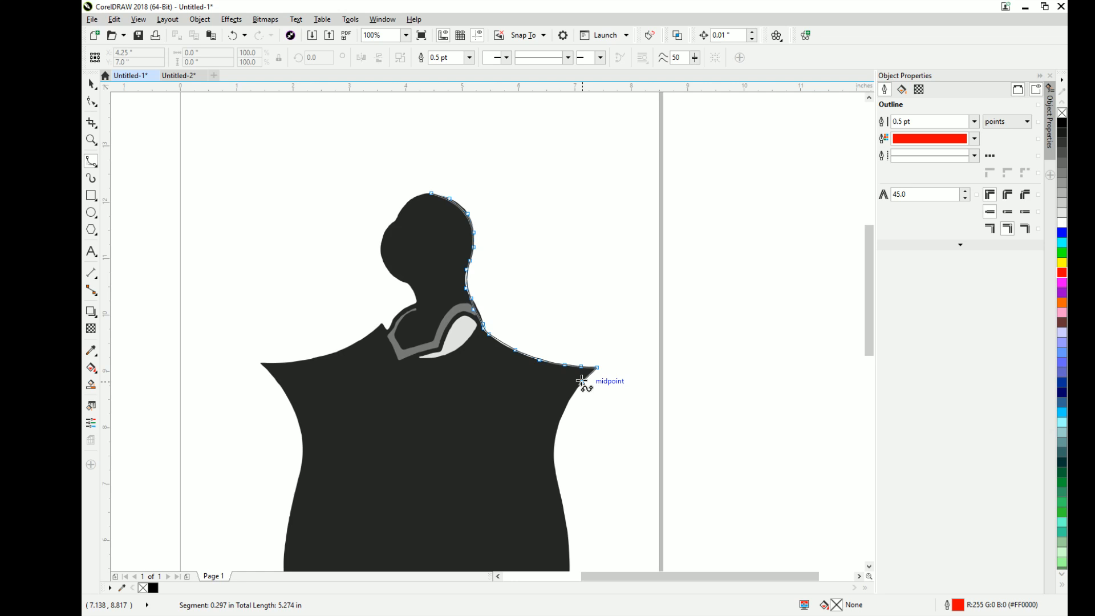
- Trace from the shield's pointed right corner down along the concave upper part of its right side
click(581, 381)
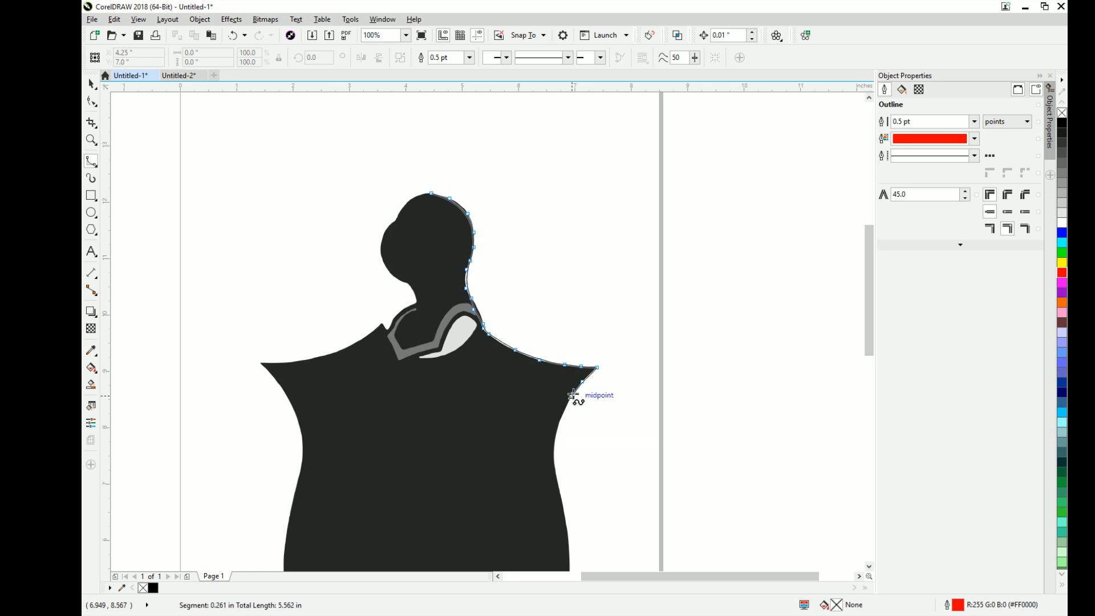
click(571, 395)
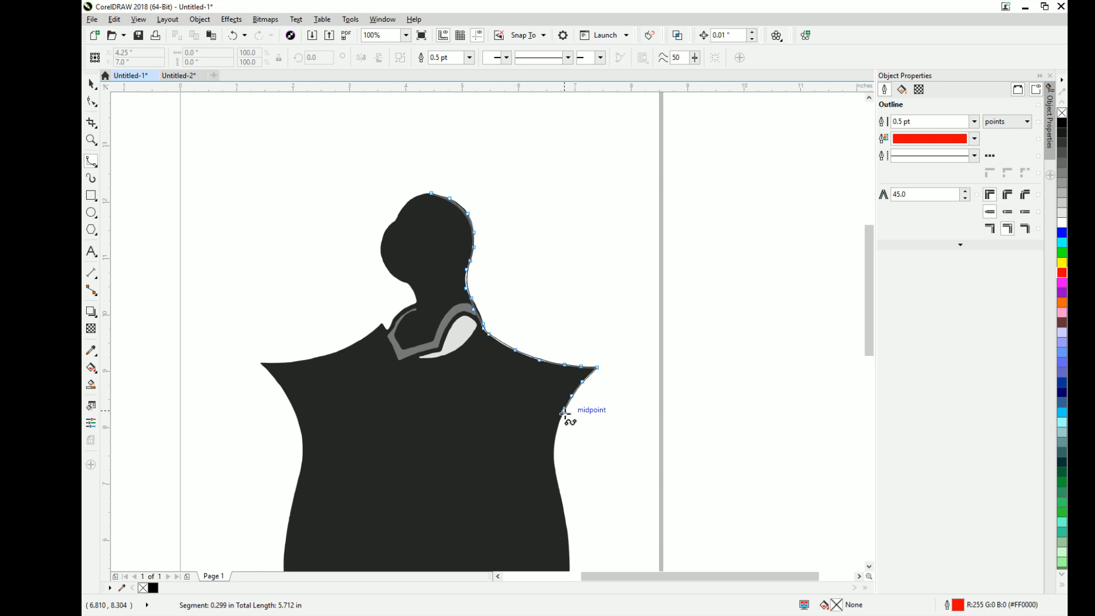
click(563, 416)
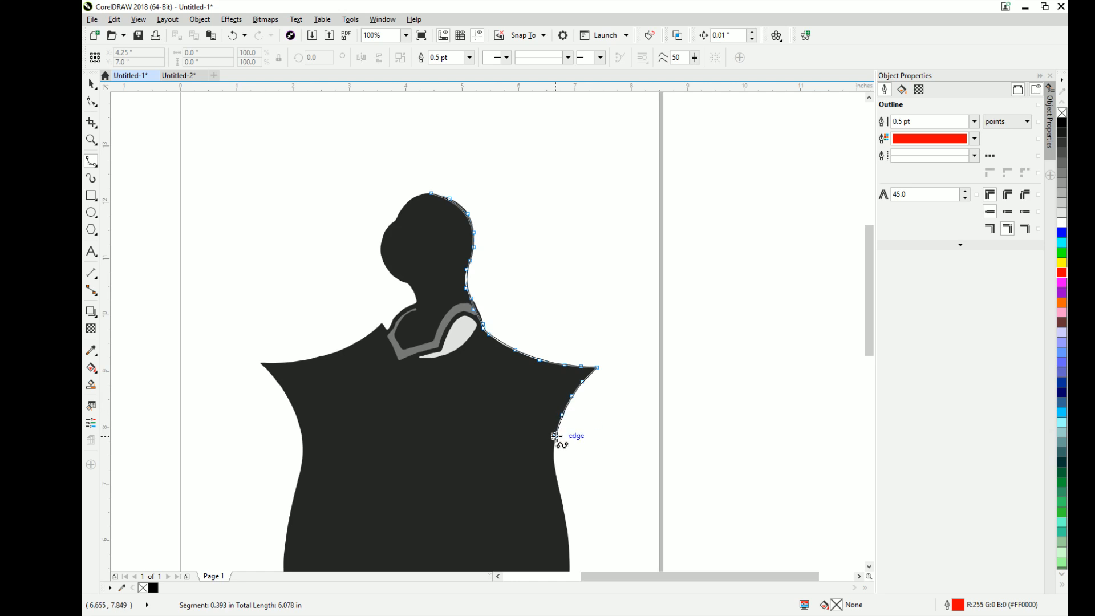
click(554, 435)
click(553, 456)
click(556, 473)
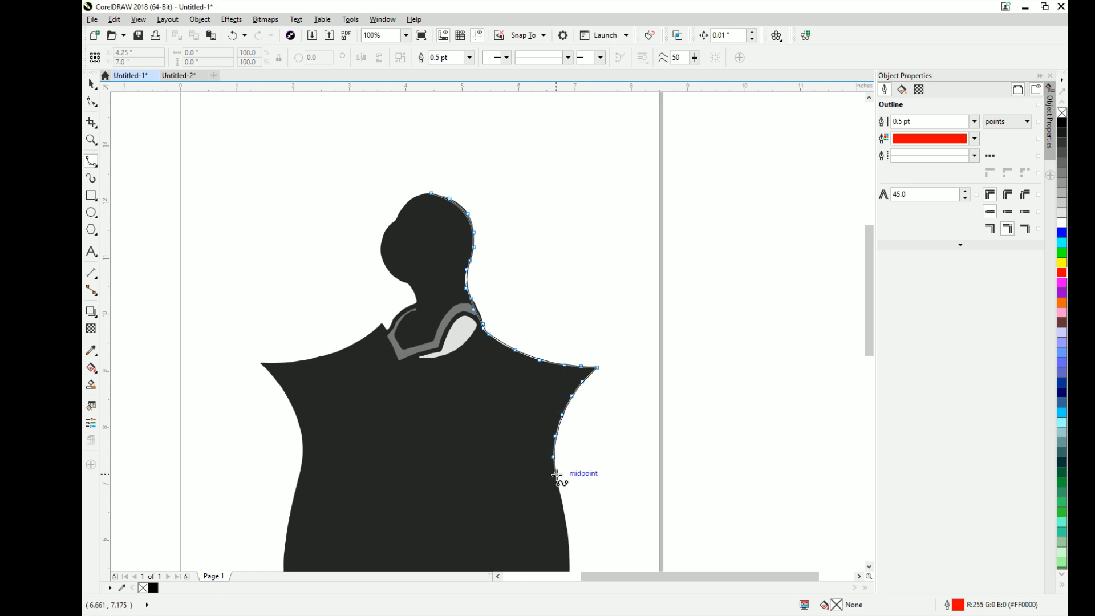
click(559, 495)
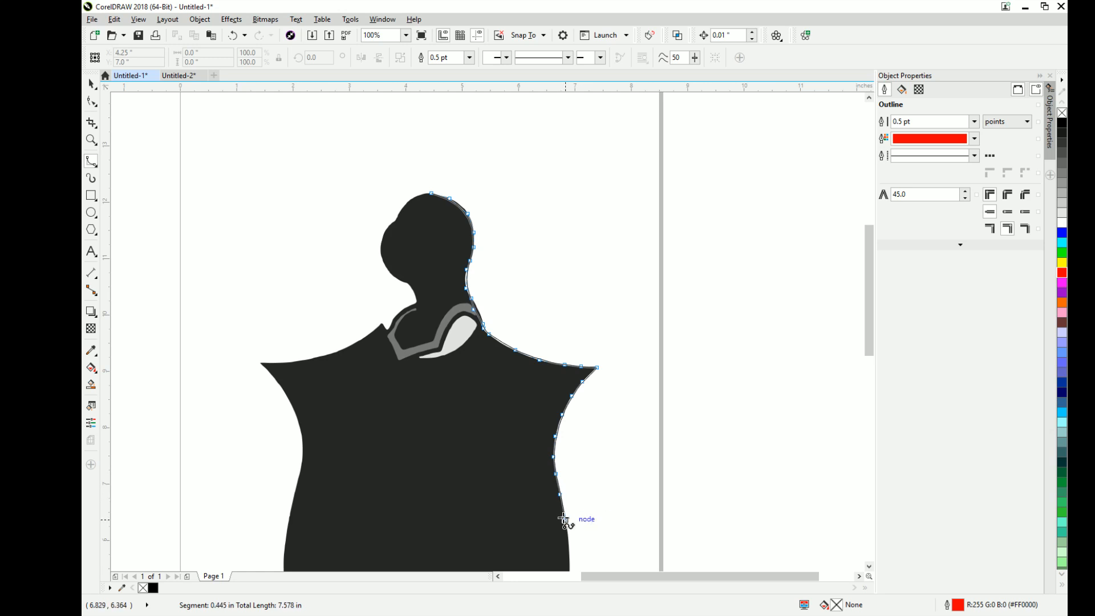
click(564, 520)
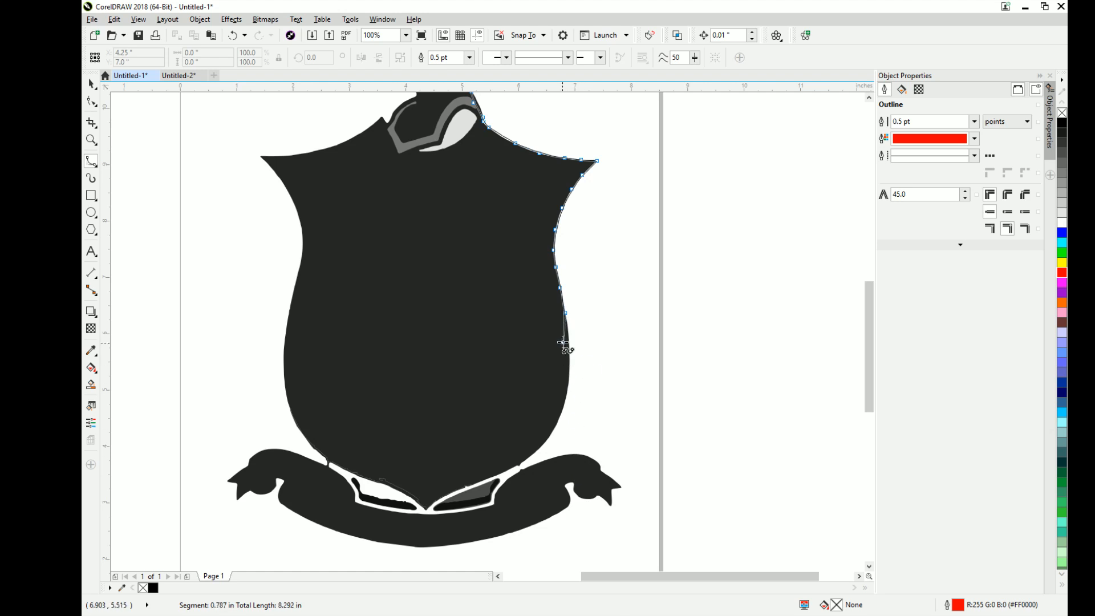
- Extend the trace along the shield's lower right side until it meets the ribbon banner
click(568, 340)
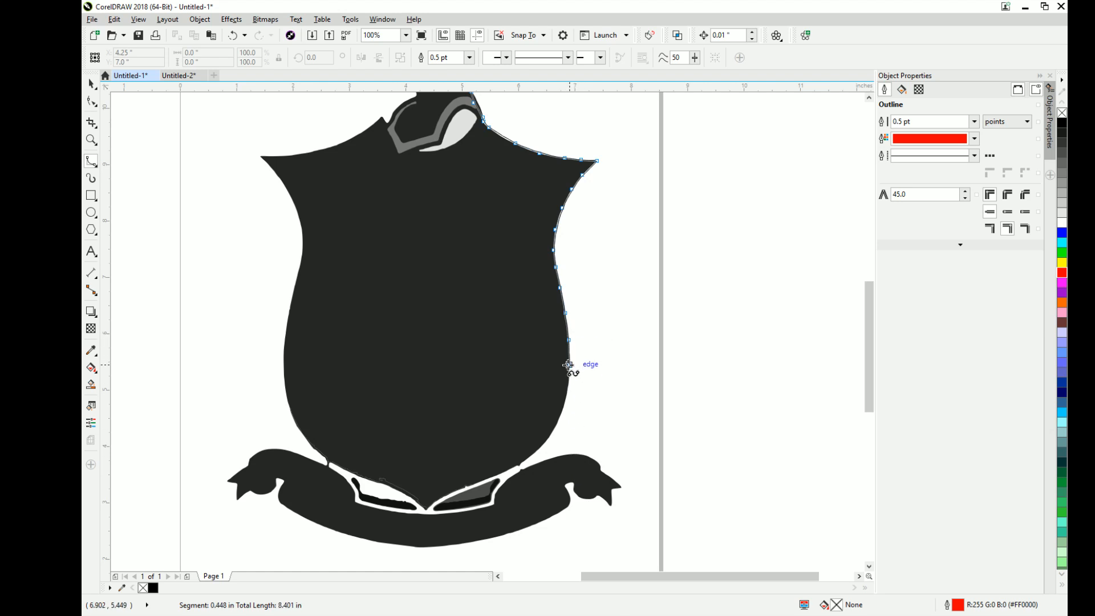
click(569, 366)
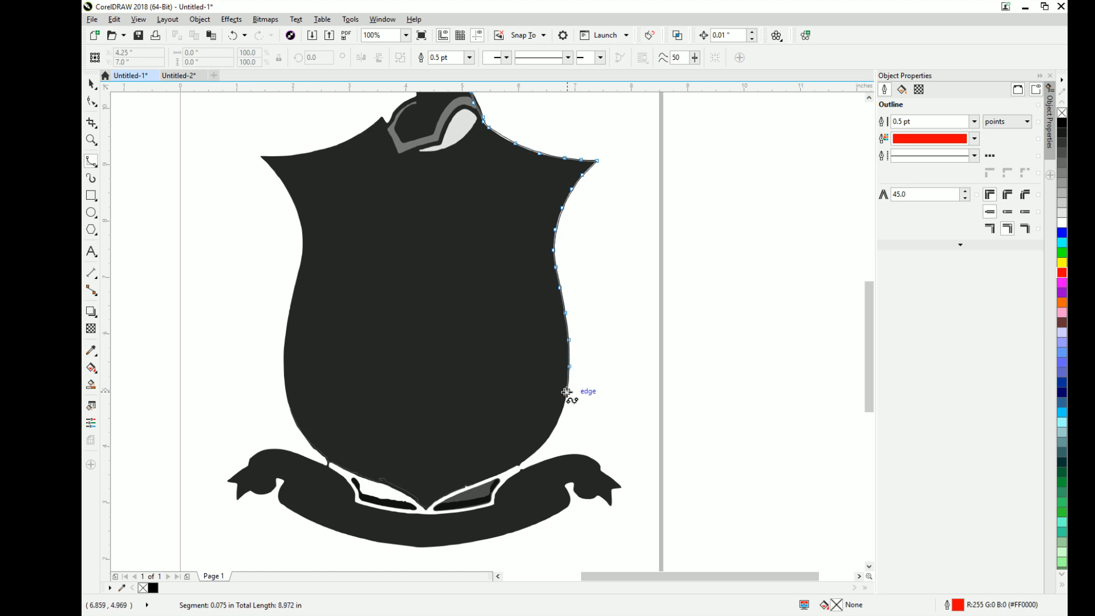
click(567, 392)
click(559, 419)
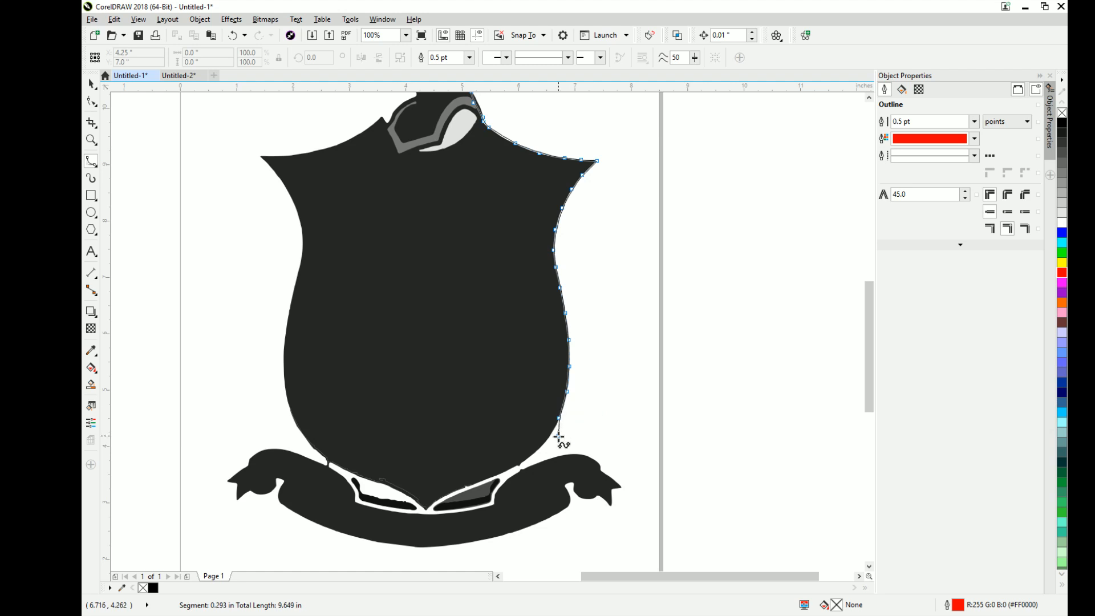
click(548, 437)
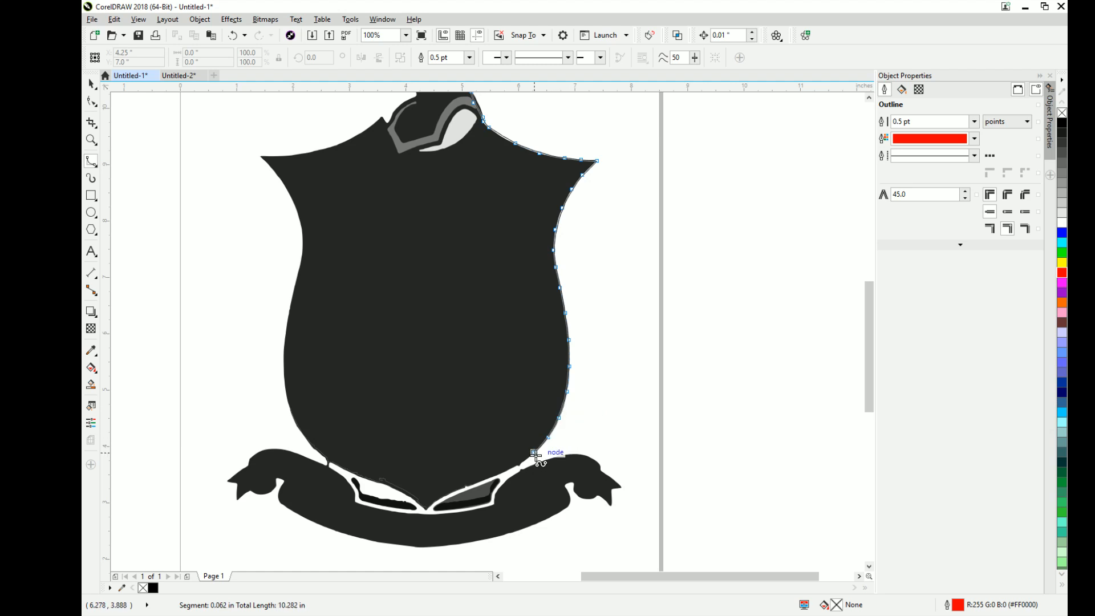
click(533, 453)
click(522, 461)
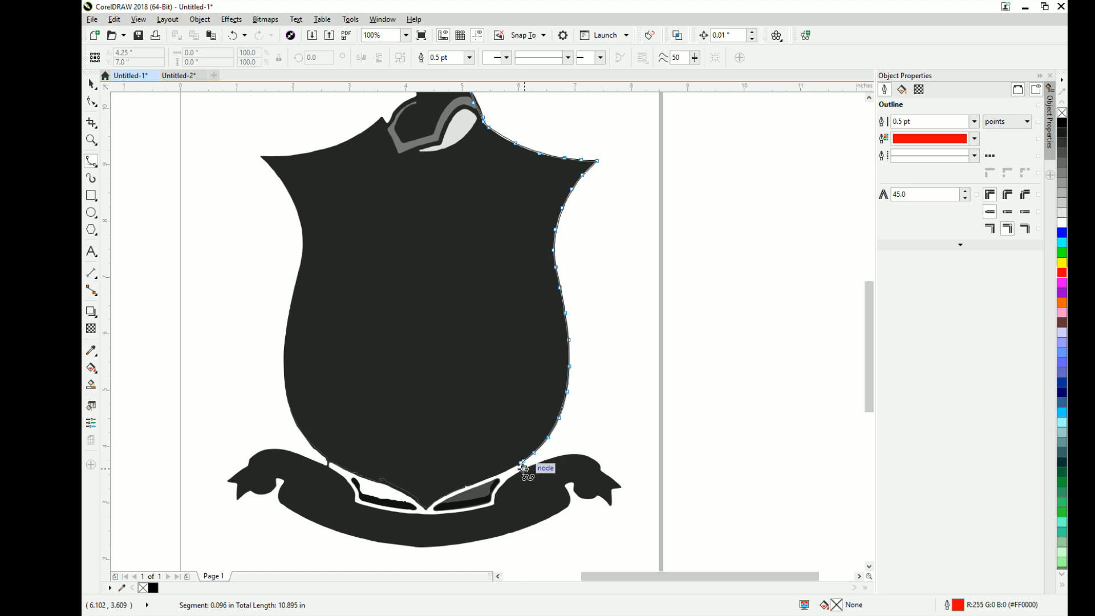
- Trace the upper edge of the ribbon banner from the shield out to the outer tip of its right end
click(538, 462)
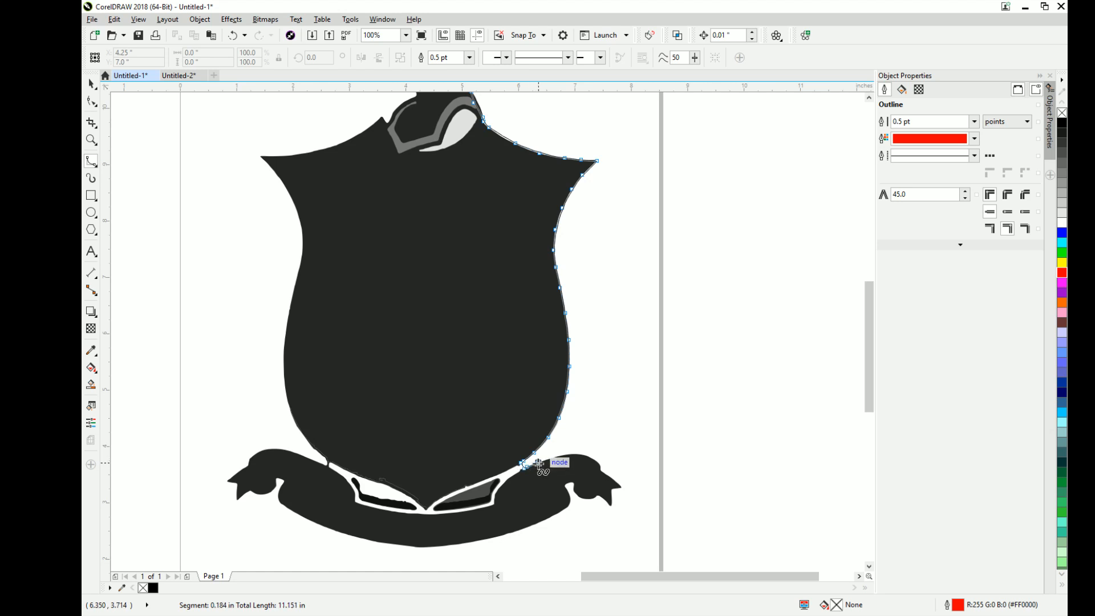
click(551, 458)
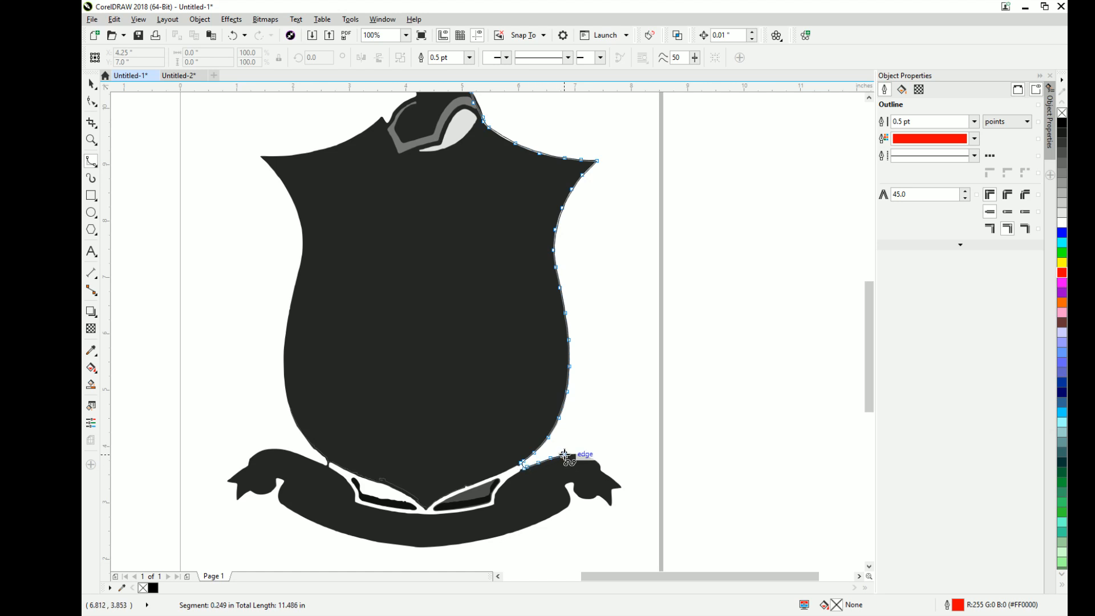
click(565, 454)
click(579, 453)
click(594, 458)
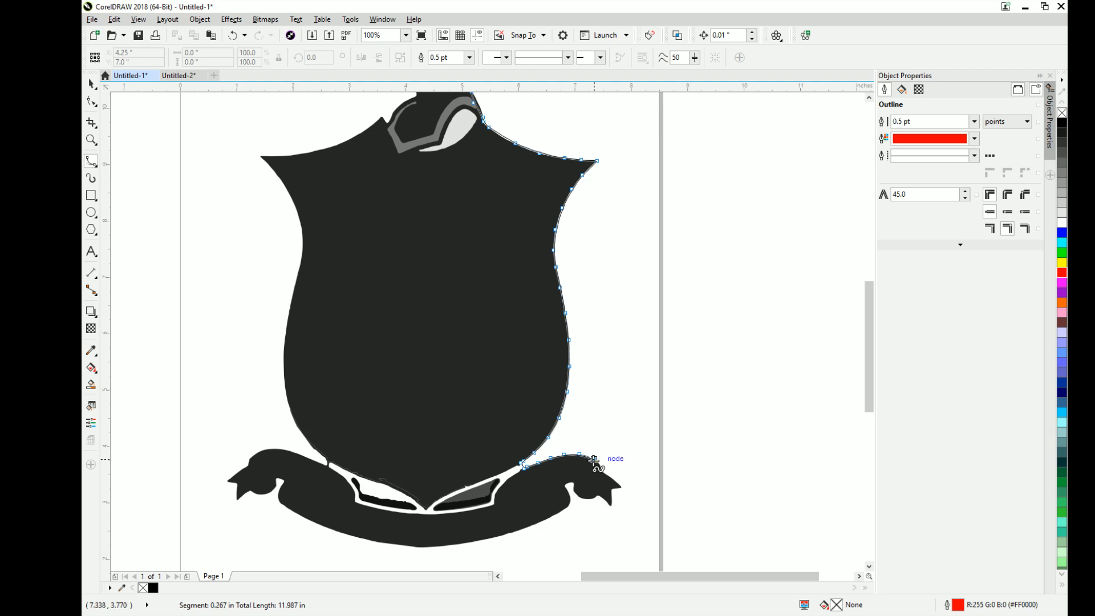
click(601, 465)
click(605, 471)
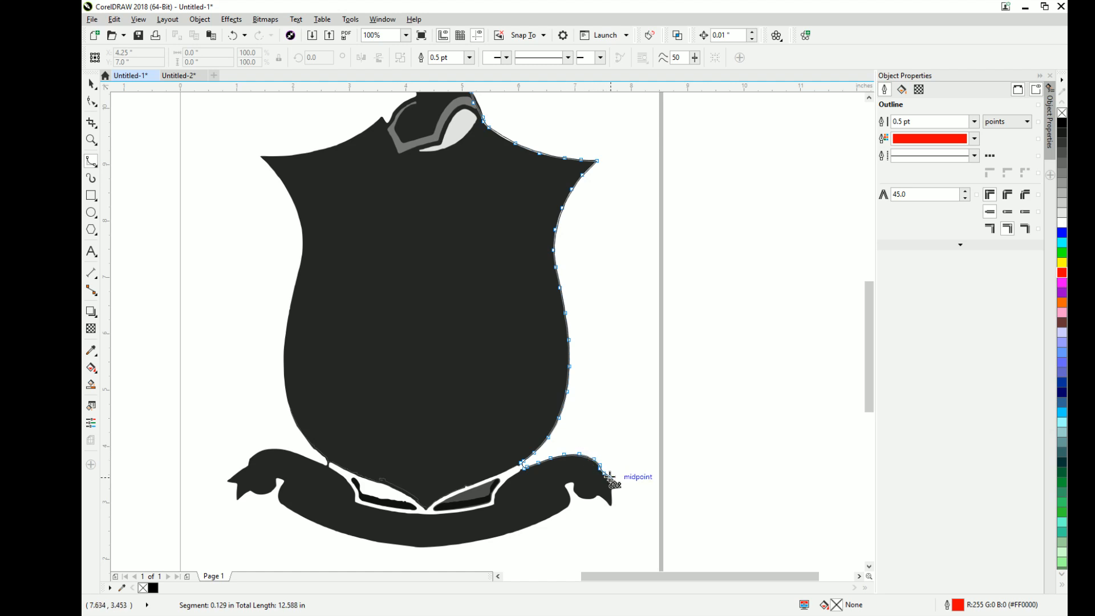
click(611, 477)
click(619, 486)
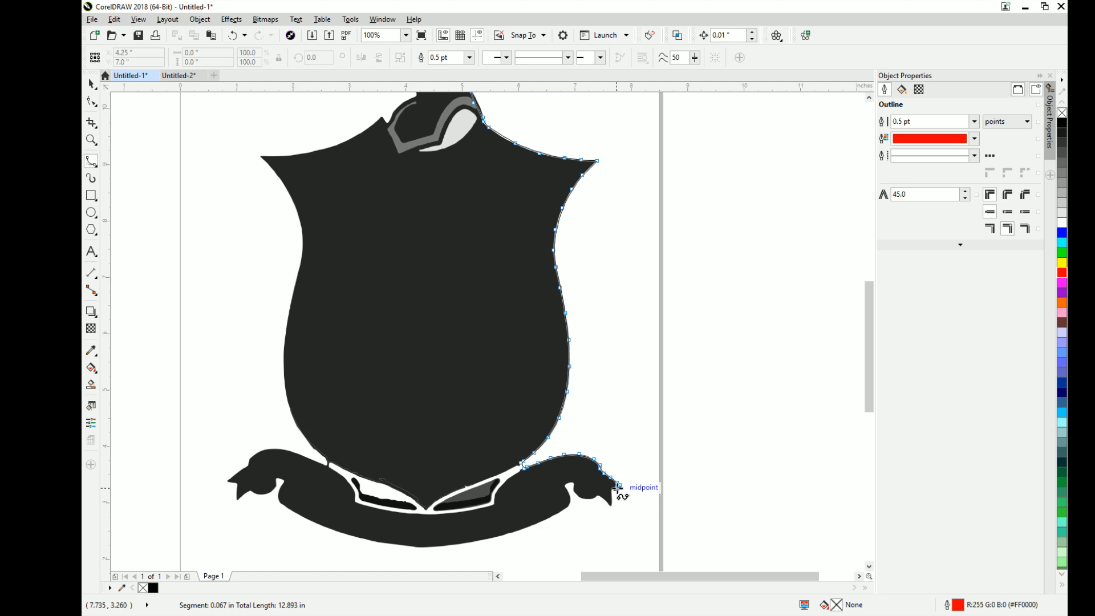
- Trace the notched right end of the ribbon banner to its underside and finish the red B-spline curve there
click(612, 489)
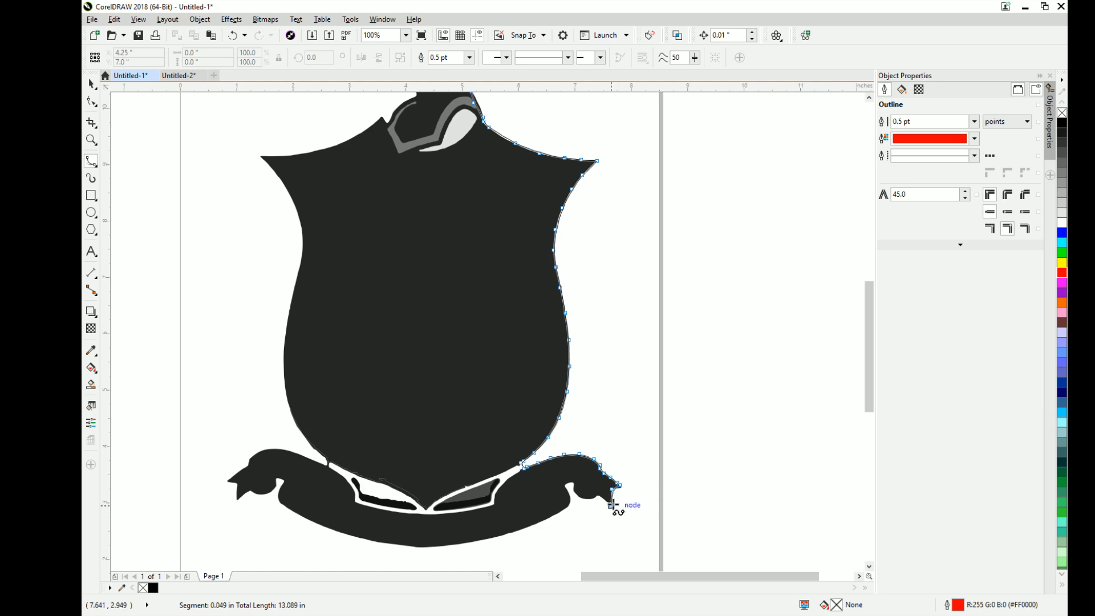
click(603, 497)
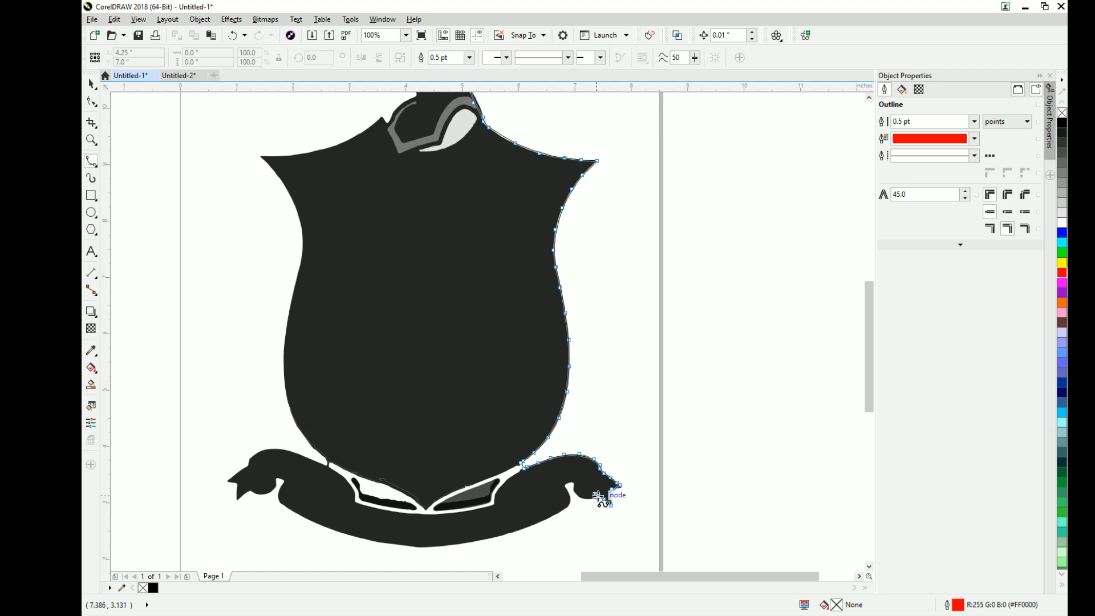
double_click(580, 494)
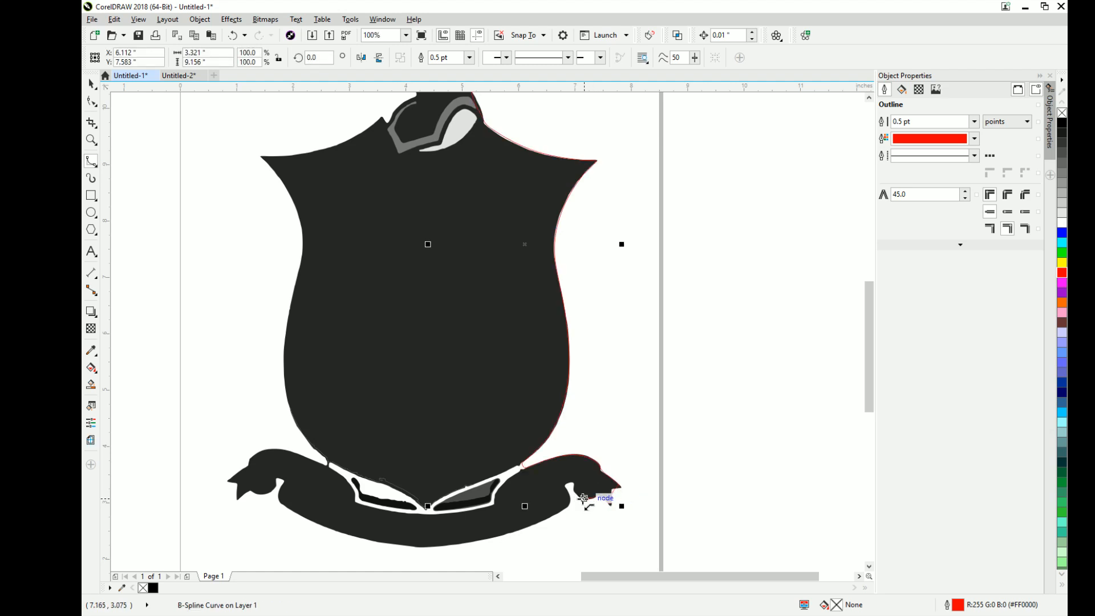
- Start a new B-spline at the finished curve's end and trace around the small fold beneath the banner's right tail
click(579, 496)
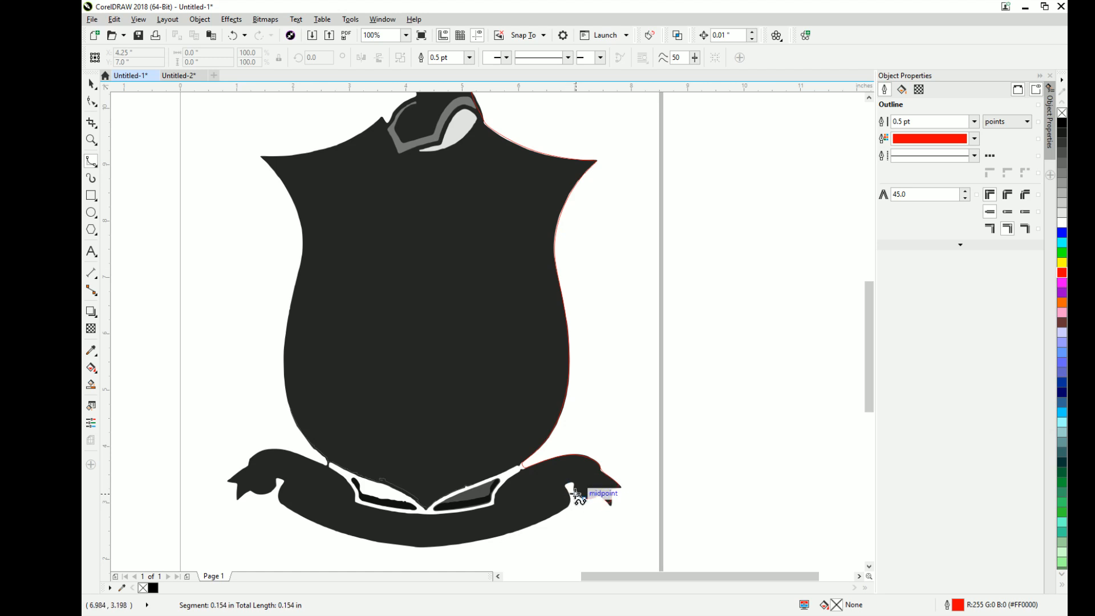
click(575, 492)
click(570, 483)
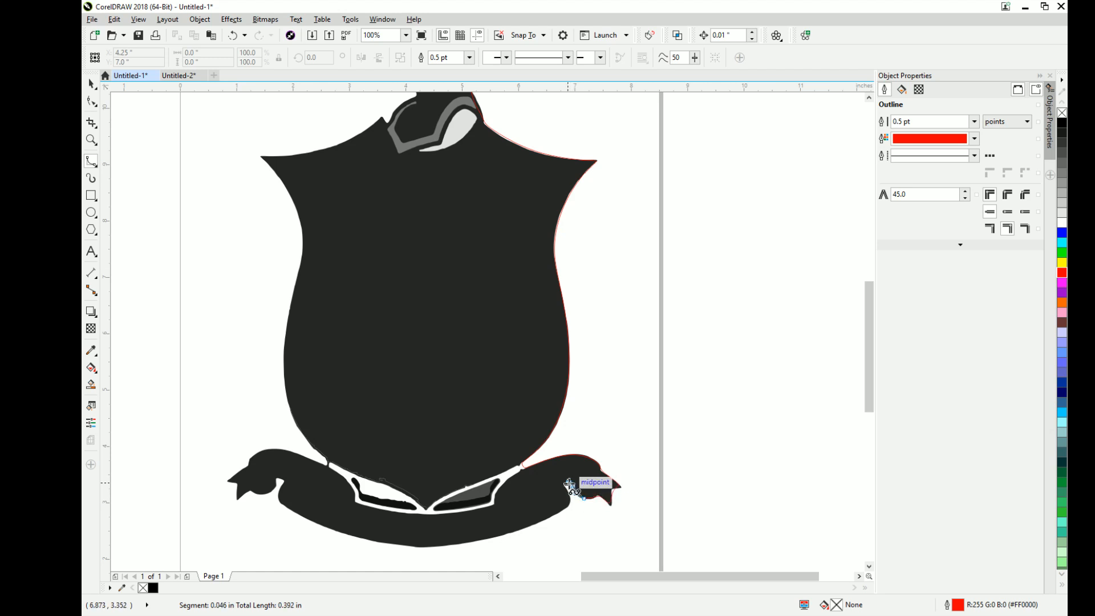
click(565, 487)
click(568, 493)
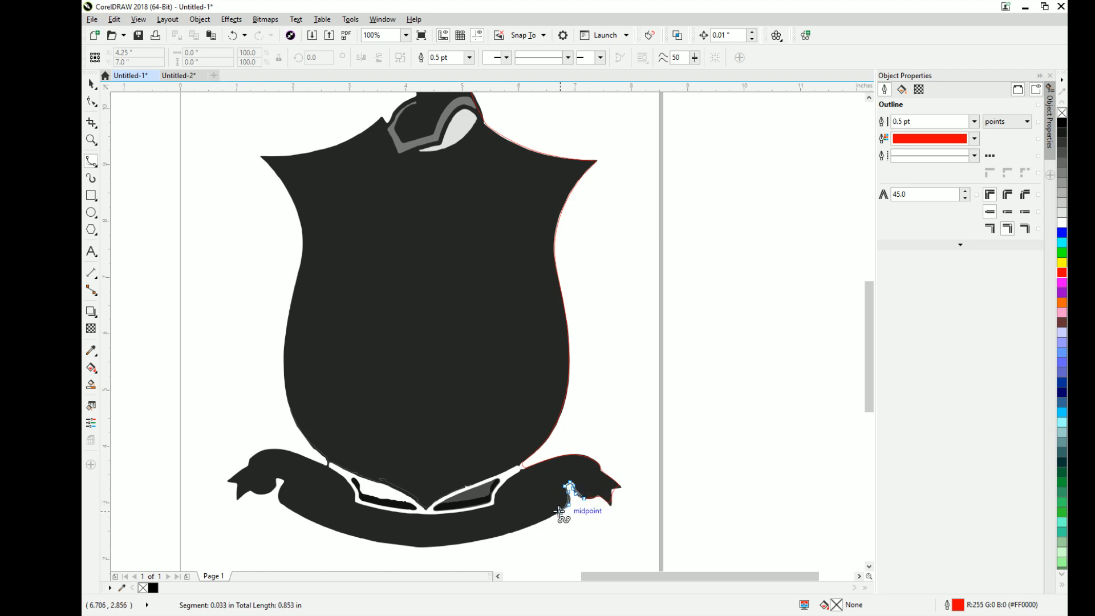
- Trace the banner's long lower edge from the right fold through its lowest point toward the left fold
click(560, 511)
click(537, 523)
click(504, 533)
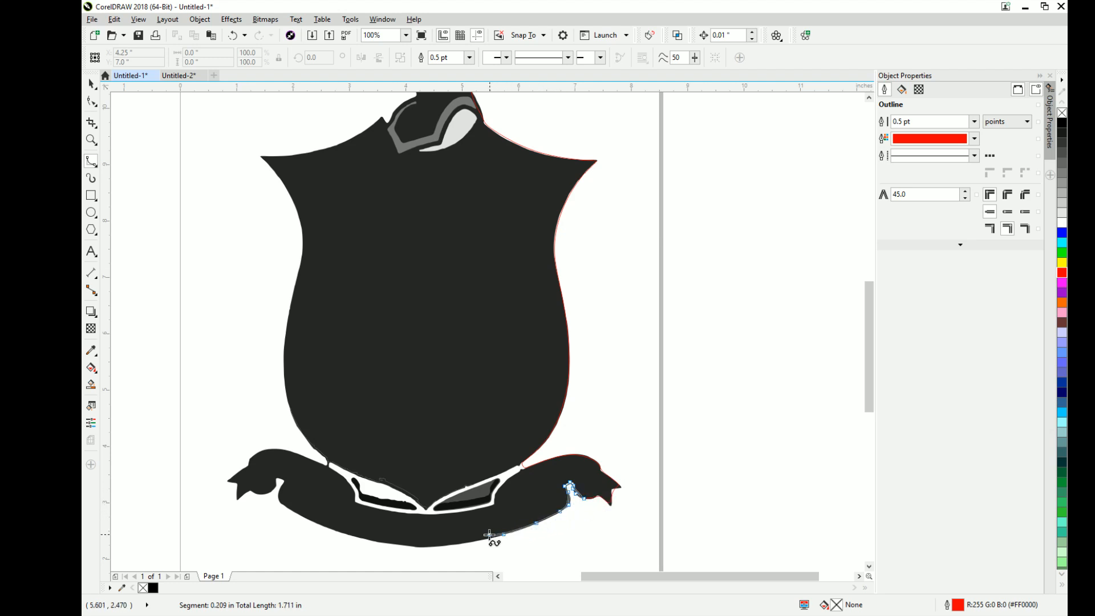
click(470, 542)
click(429, 546)
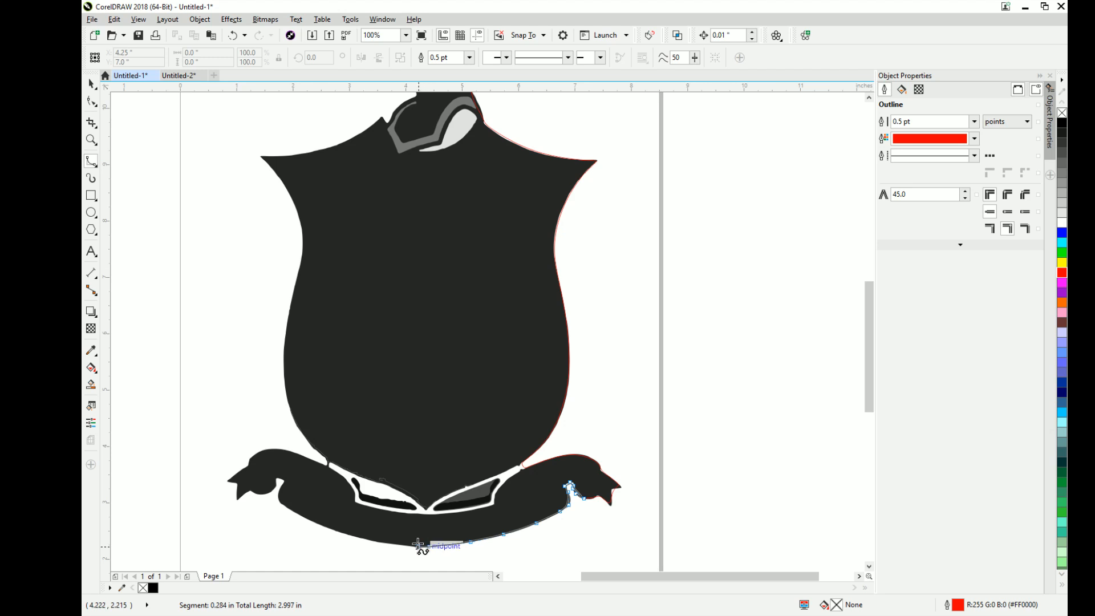
click(392, 543)
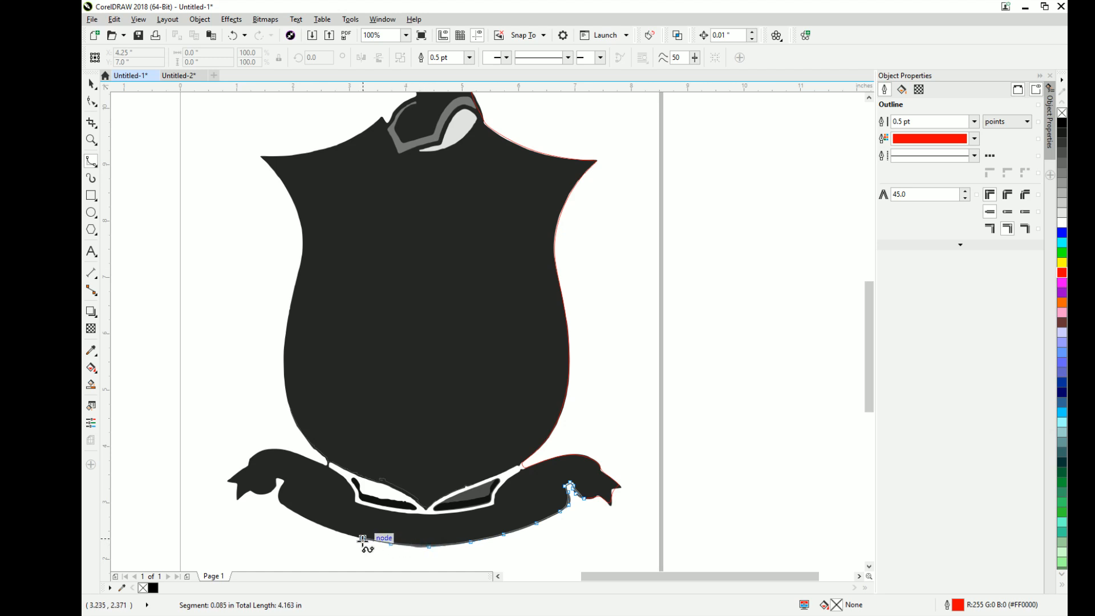
click(363, 539)
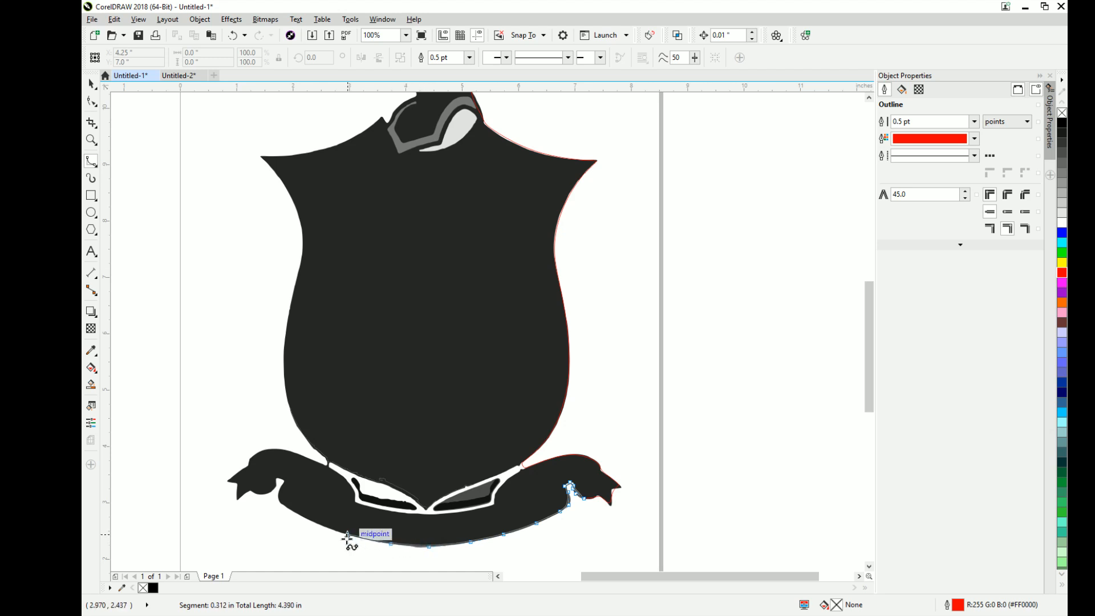
click(317, 521)
click(298, 515)
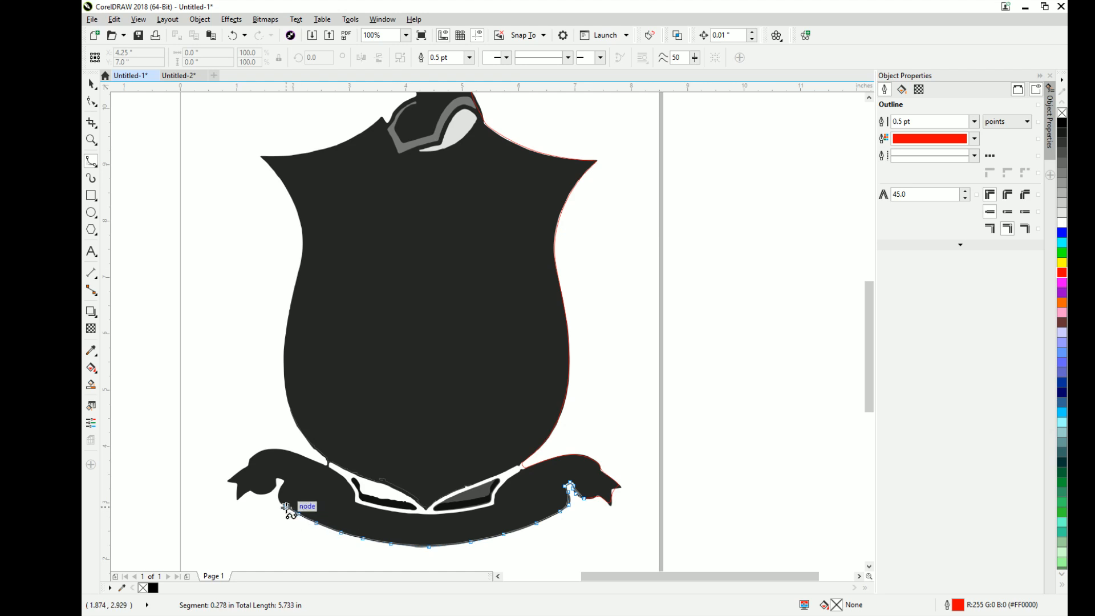
- Trace around the small fold opening where the banner's lower edge meets its left tail
click(275, 489)
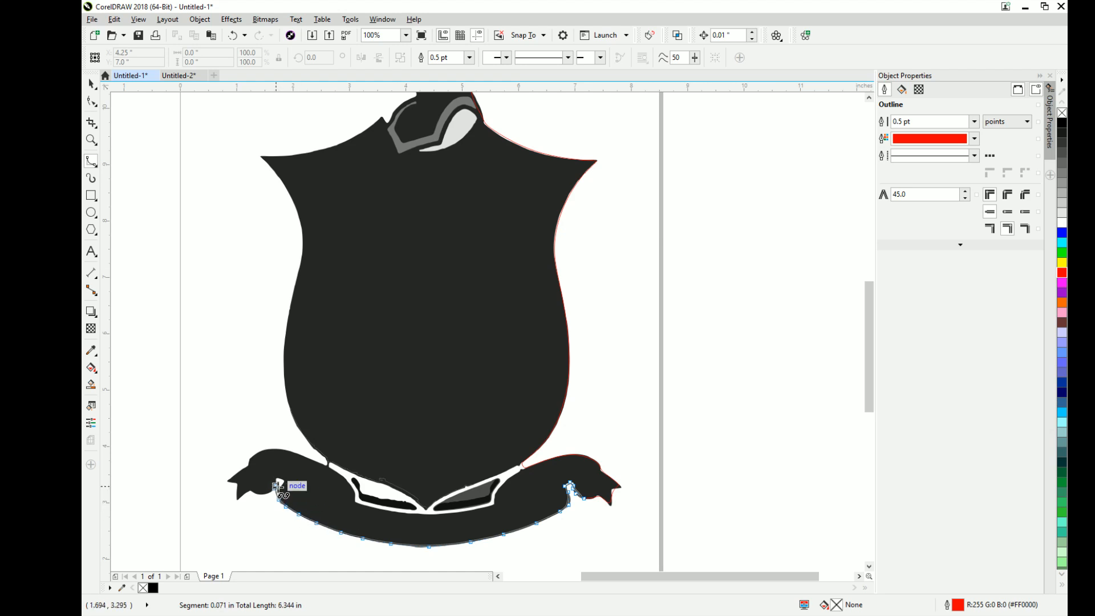
click(283, 484)
click(281, 479)
click(276, 478)
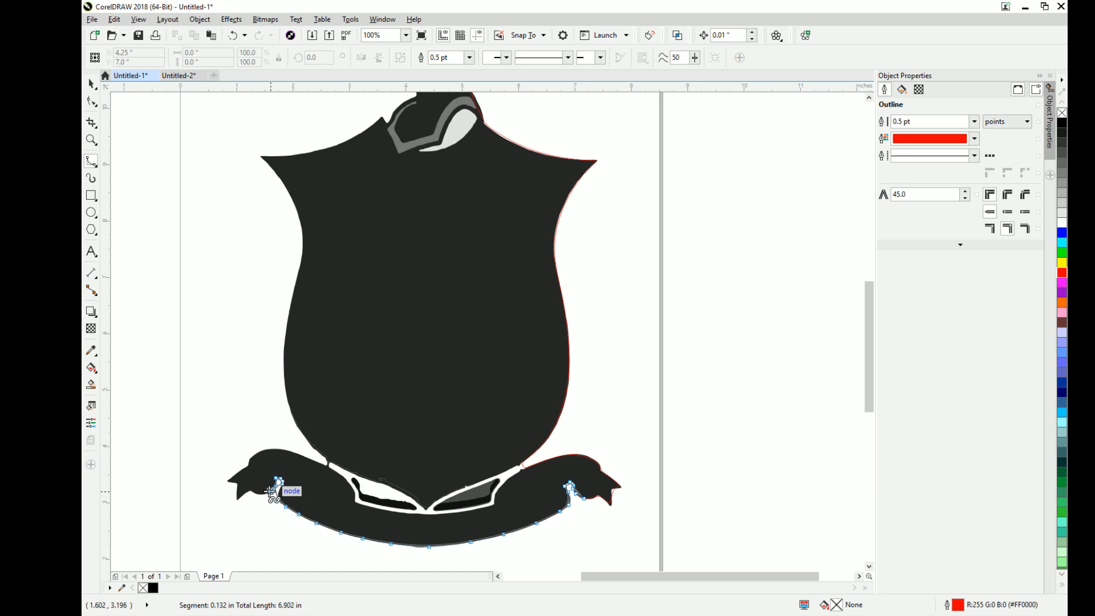
- Trace the underside of the banner's left tail out to its lower tip
click(274, 492)
click(267, 494)
click(260, 491)
click(250, 490)
click(245, 494)
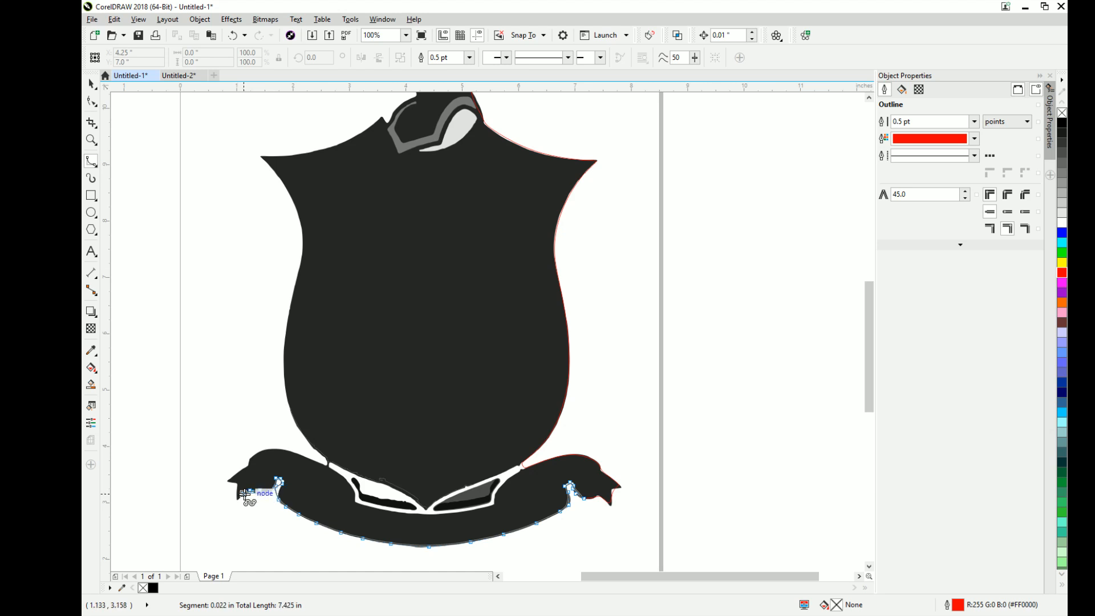
click(241, 496)
click(238, 499)
click(237, 500)
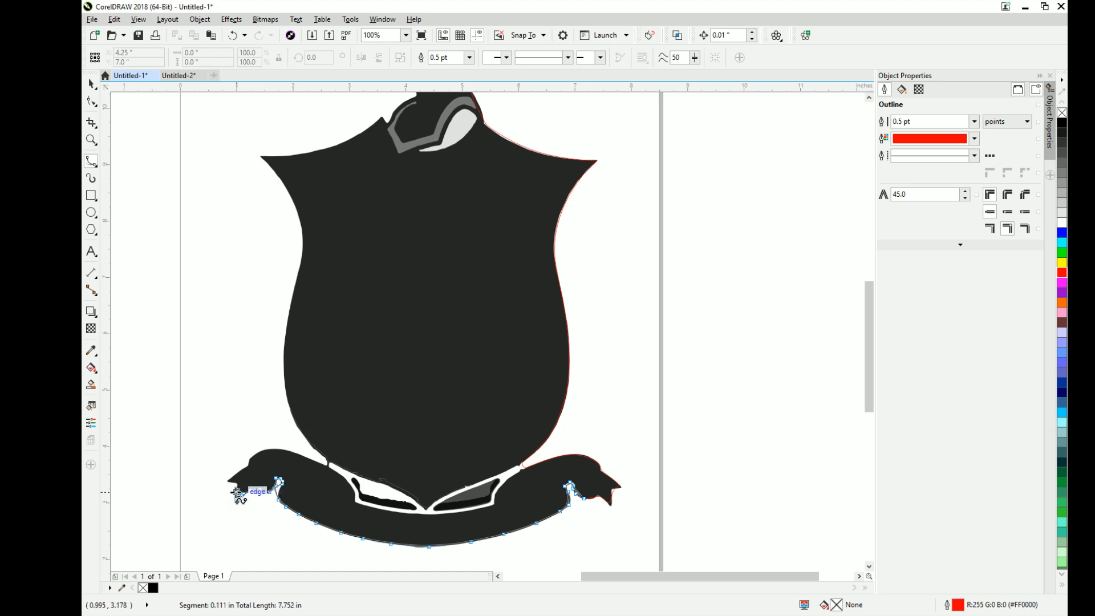
- Trace the banner's left end around its outer tip and along the upper edge to where it meets the shield
click(238, 486)
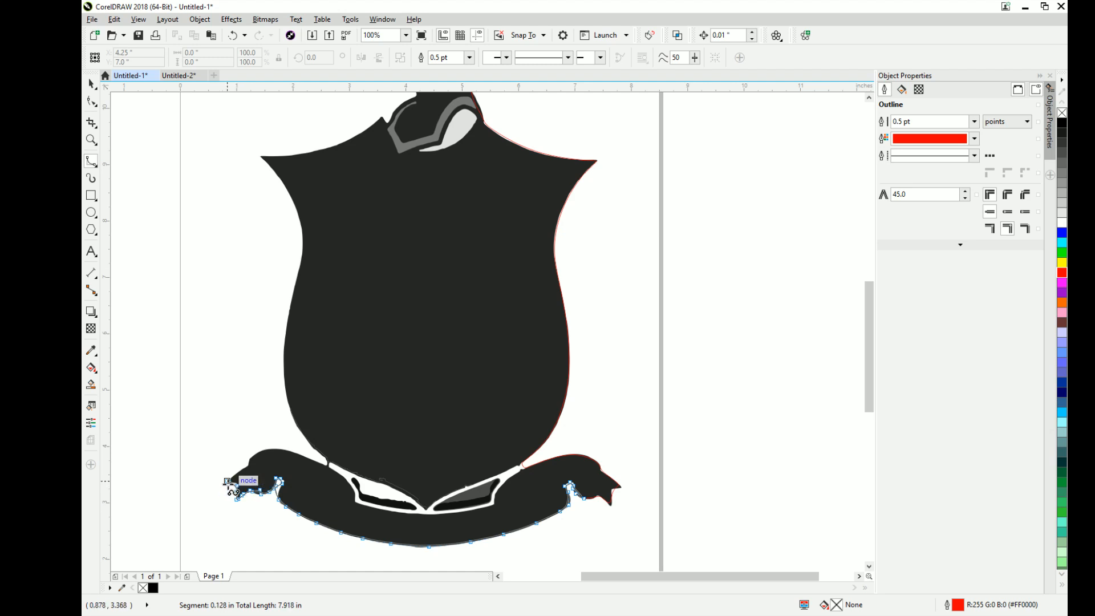
click(227, 482)
click(243, 469)
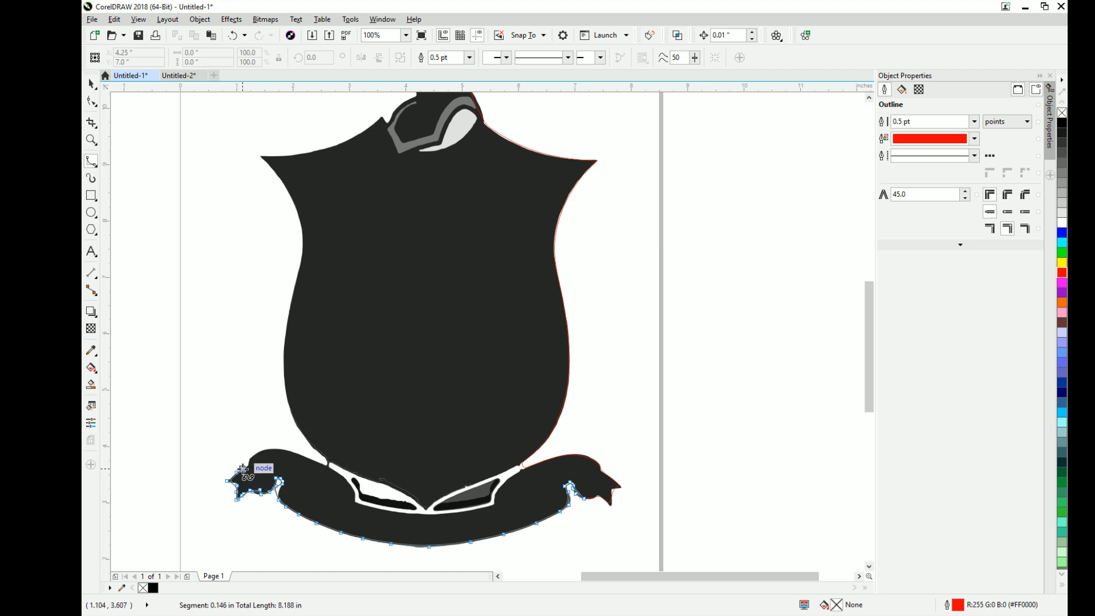
click(252, 456)
click(260, 451)
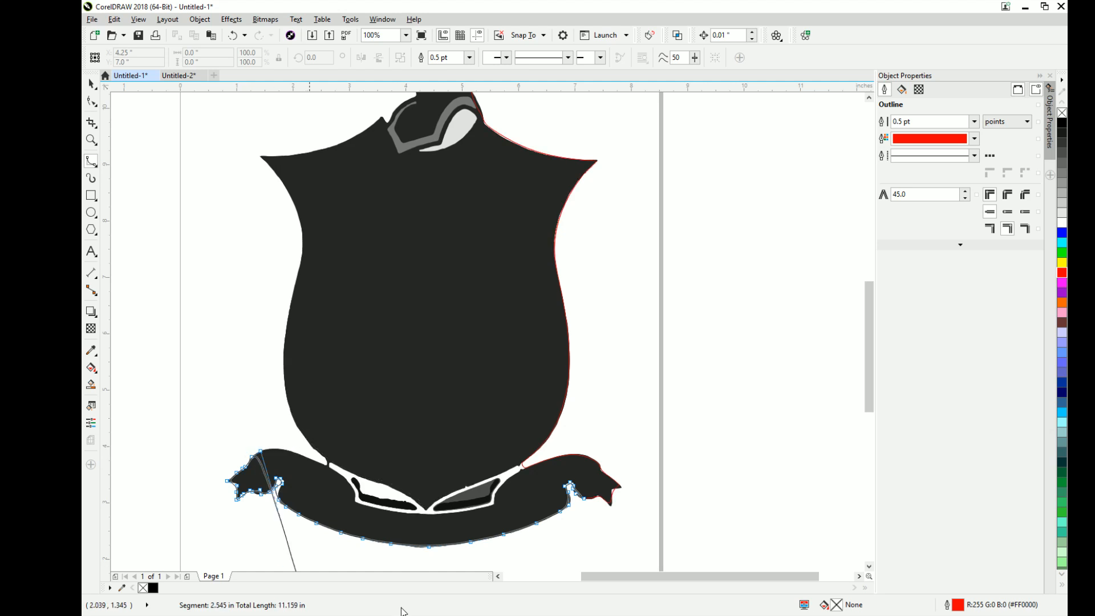
click(270, 448)
click(286, 450)
click(300, 454)
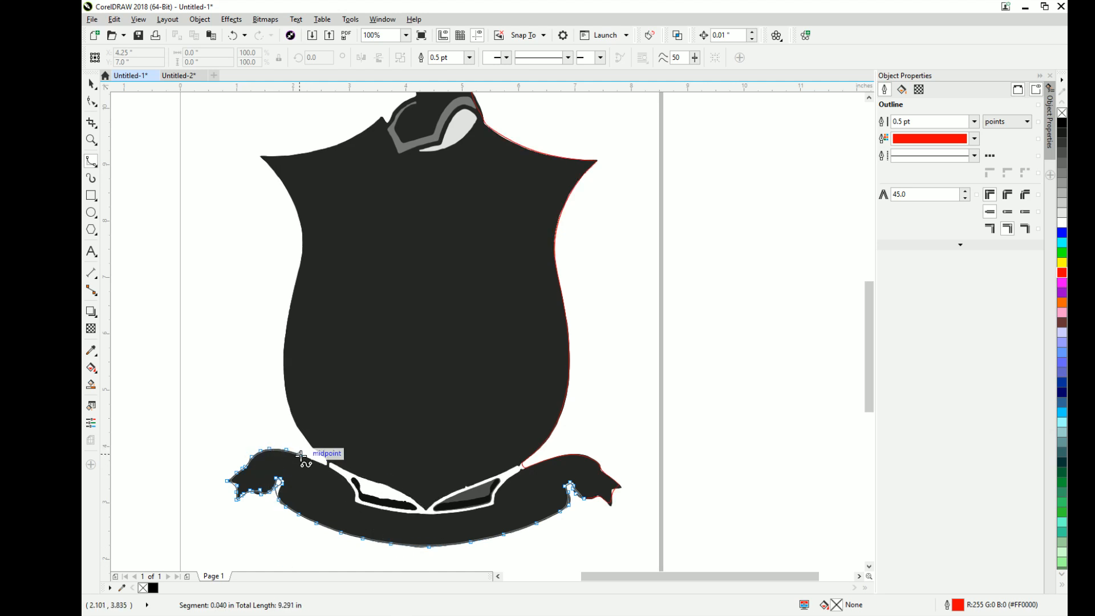
click(326, 463)
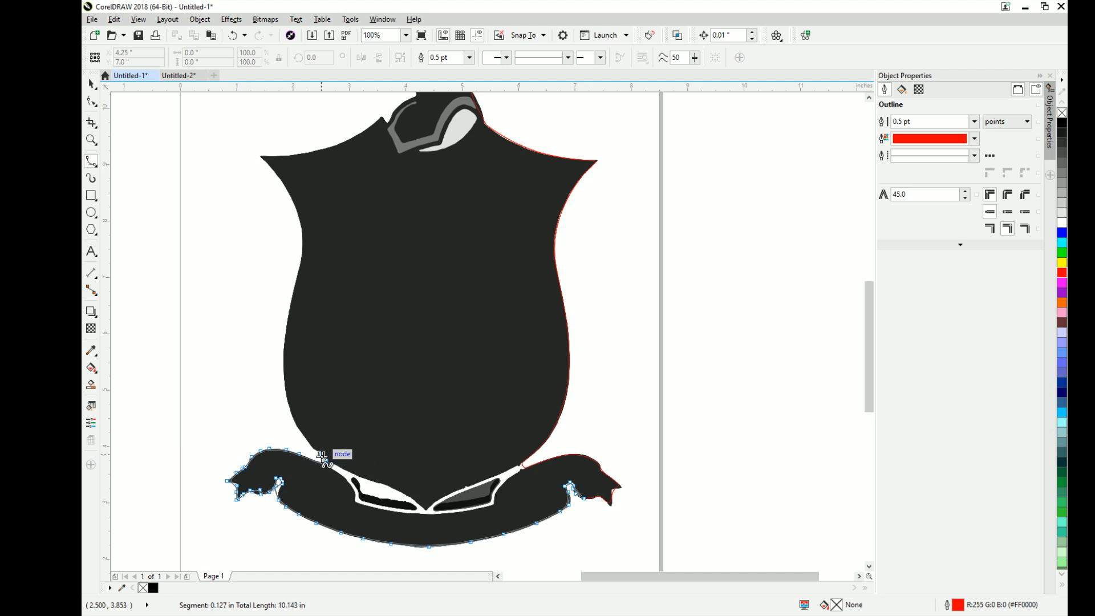
- Trace the lower left side of the shield from the banner up toward its narrow waist
click(290, 415)
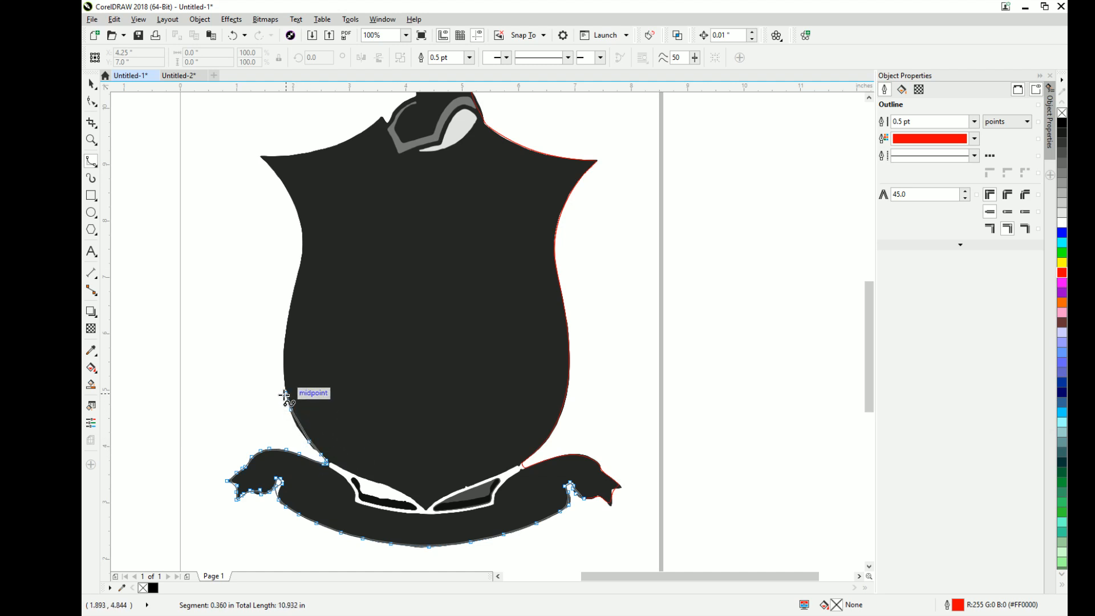
click(283, 379)
click(283, 340)
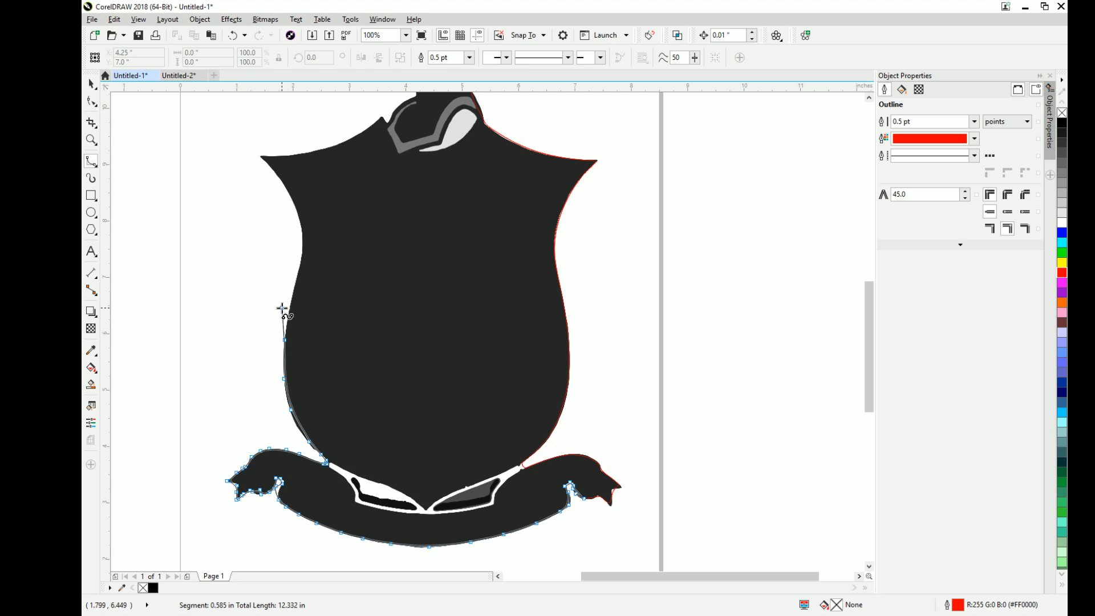
click(289, 305)
click(297, 273)
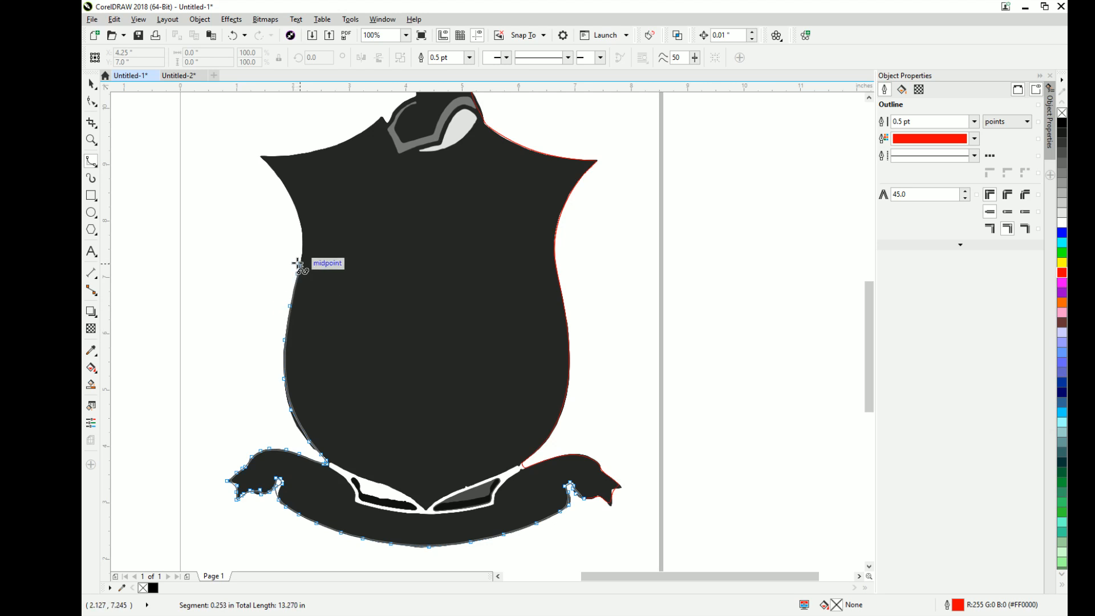
click(340, 236)
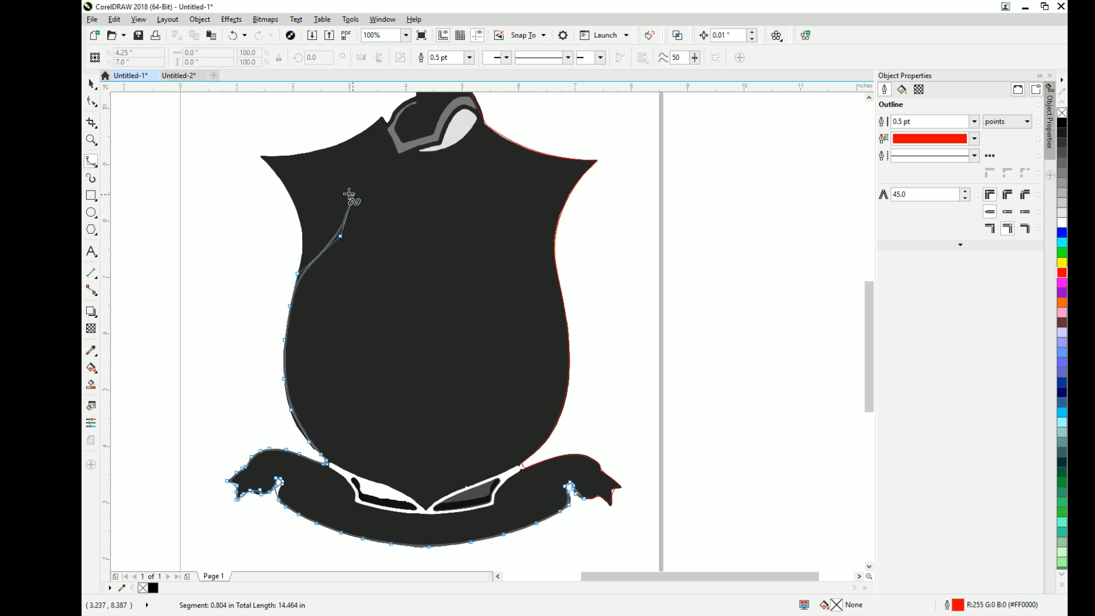
key(BackSpace)
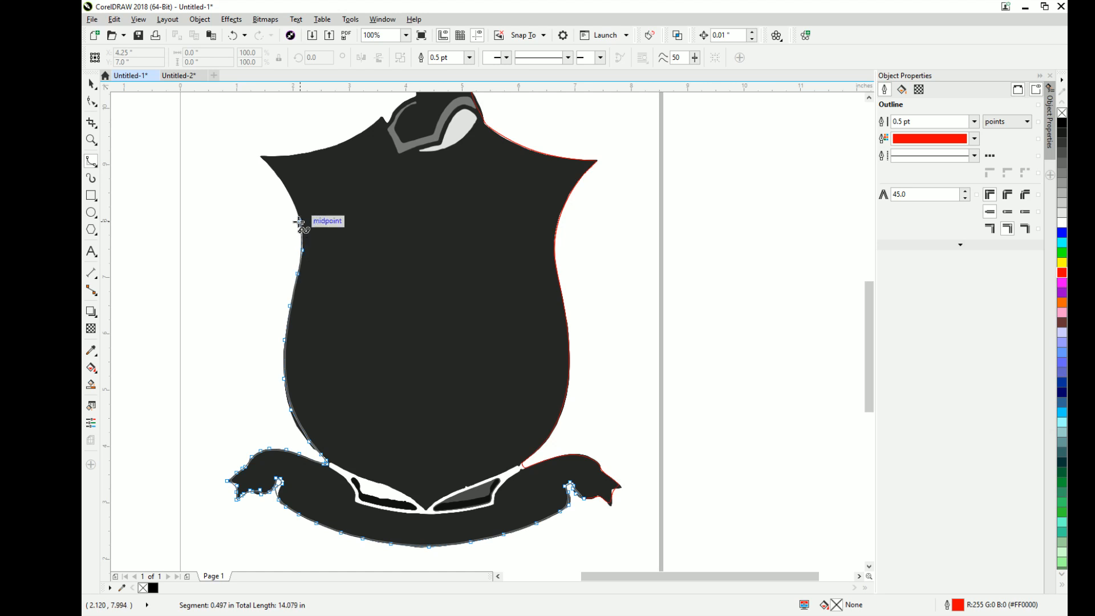
click(299, 217)
click(286, 186)
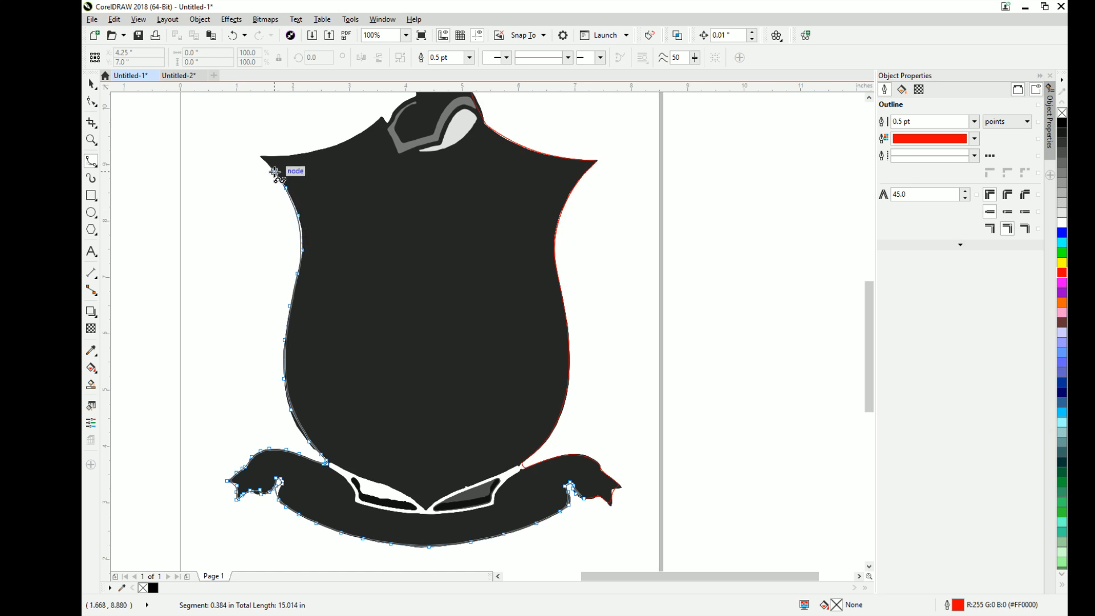
key(ctrl+z)
key(ctrl+z)
key(ctrl+z)
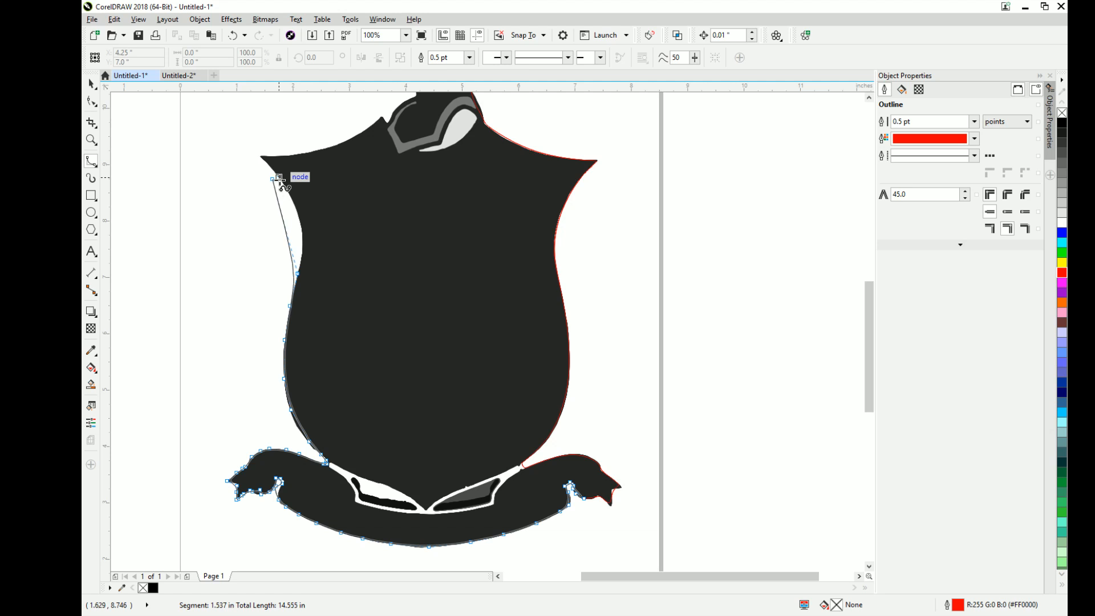
- Trace the shield's concave upper left side to its pointed corner and start along the top edge
click(302, 240)
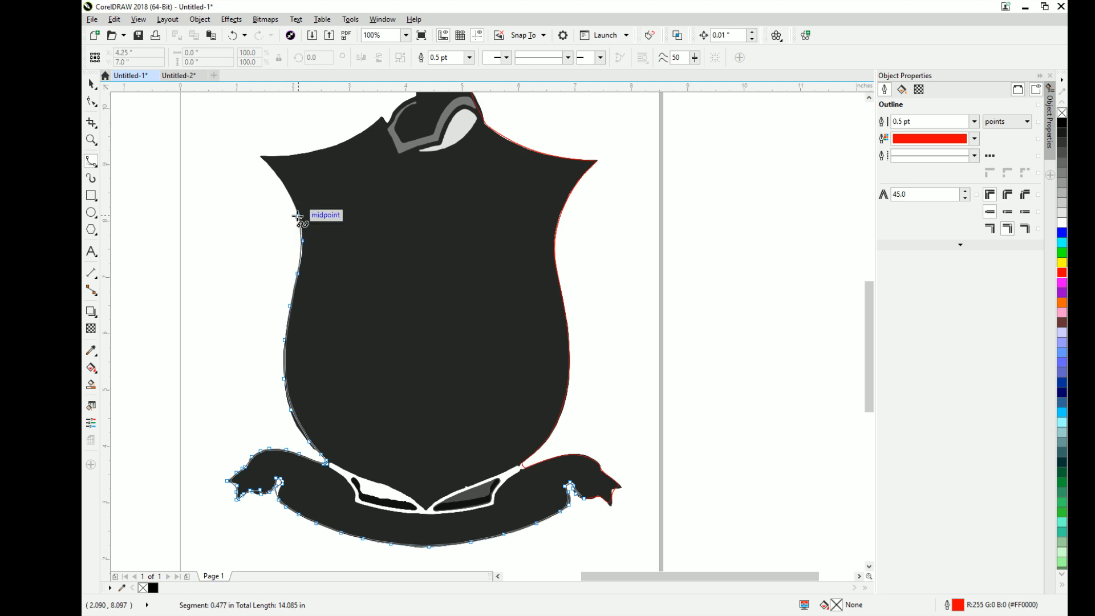
click(297, 216)
click(287, 187)
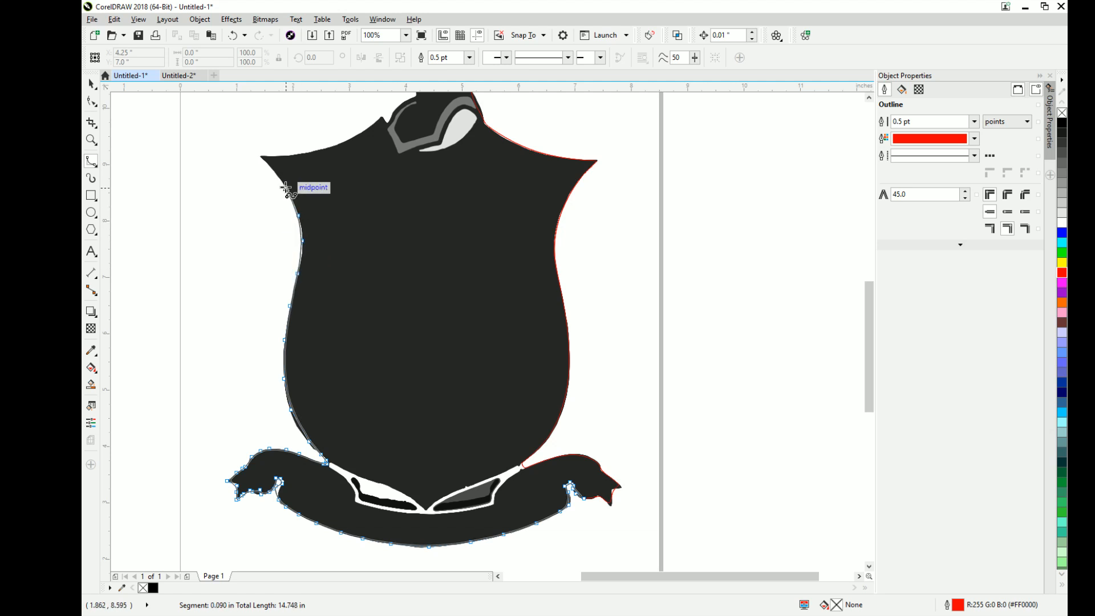
click(264, 161)
click(260, 156)
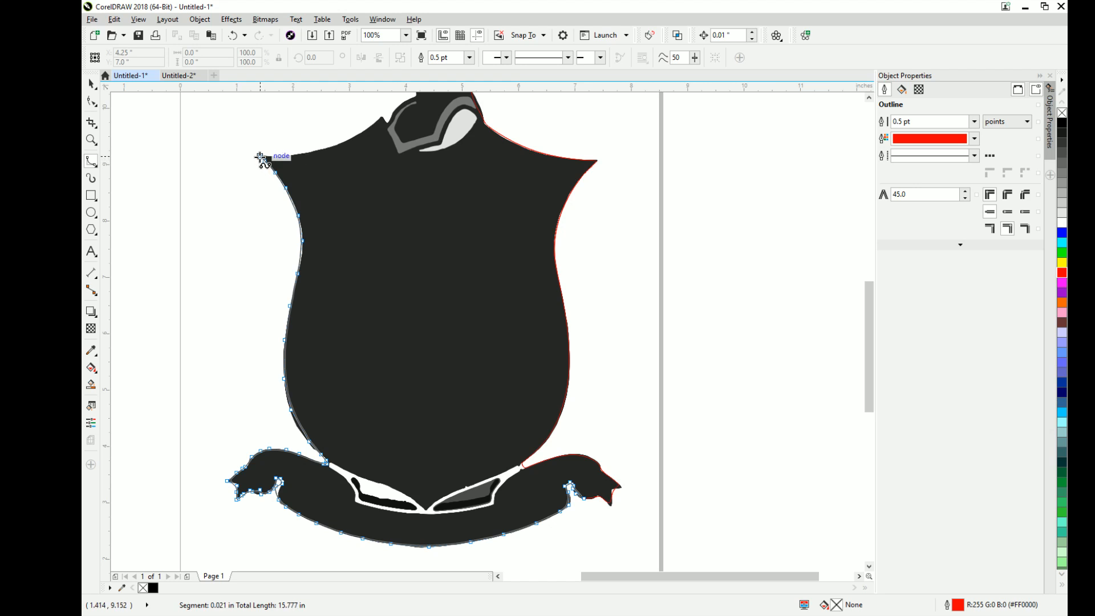
click(290, 156)
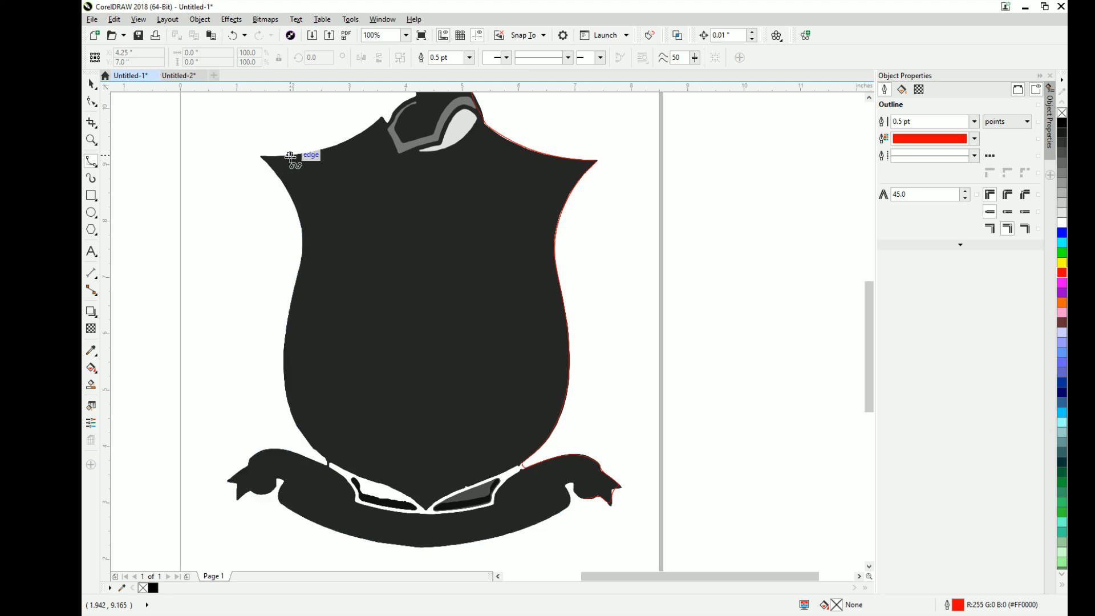
- Examine the dark silhouette's nodes around the shield's pointed upper left corner with the Shape tool
scroll(256, 154, up, 3)
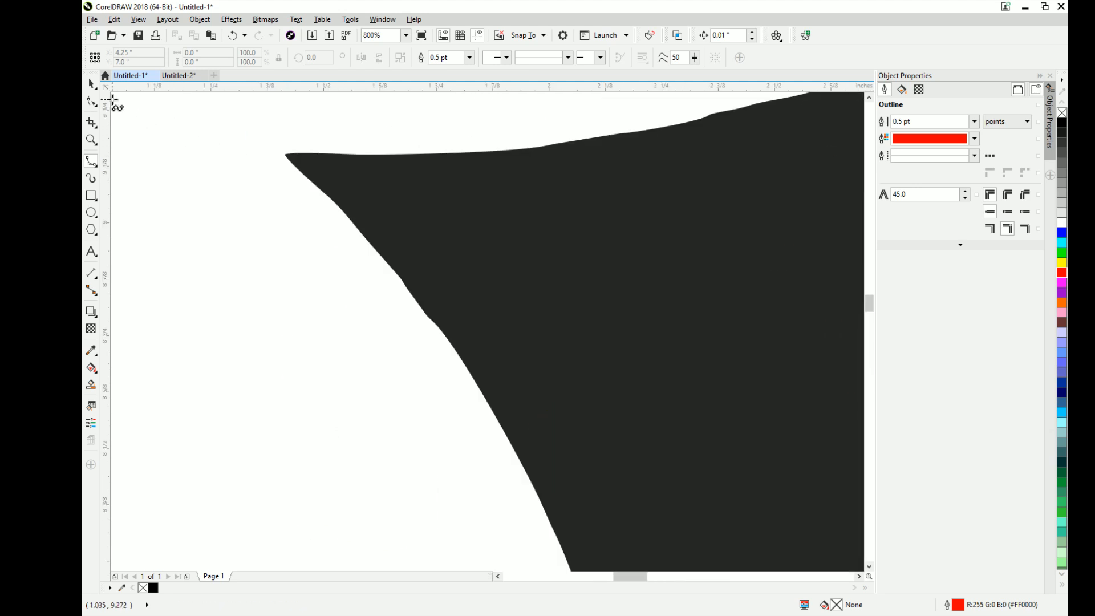
click(92, 102)
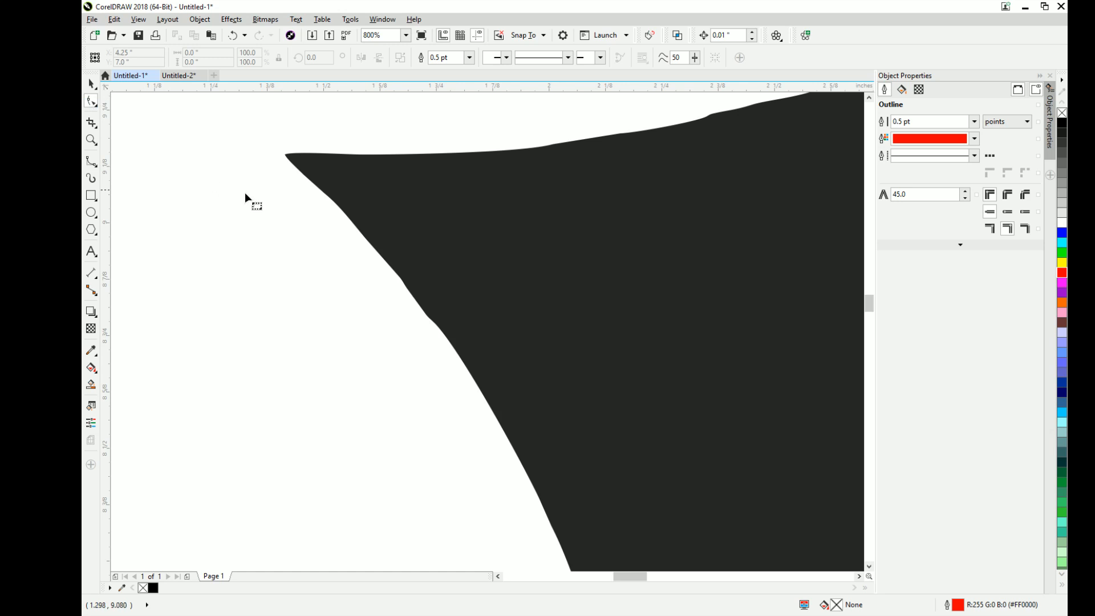
click(323, 190)
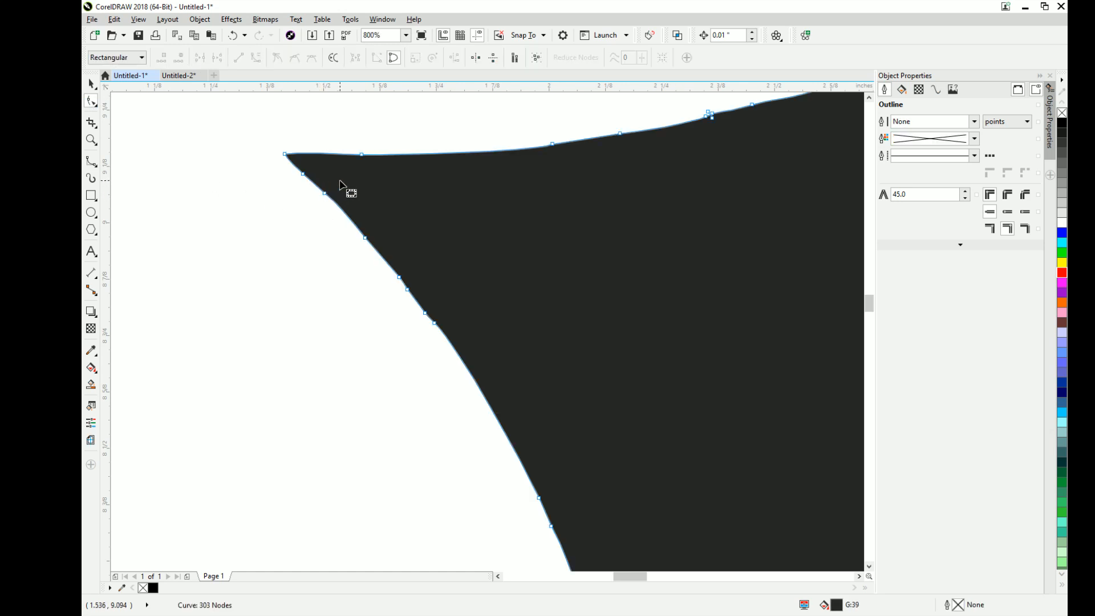
scroll(350, 198, down, 1)
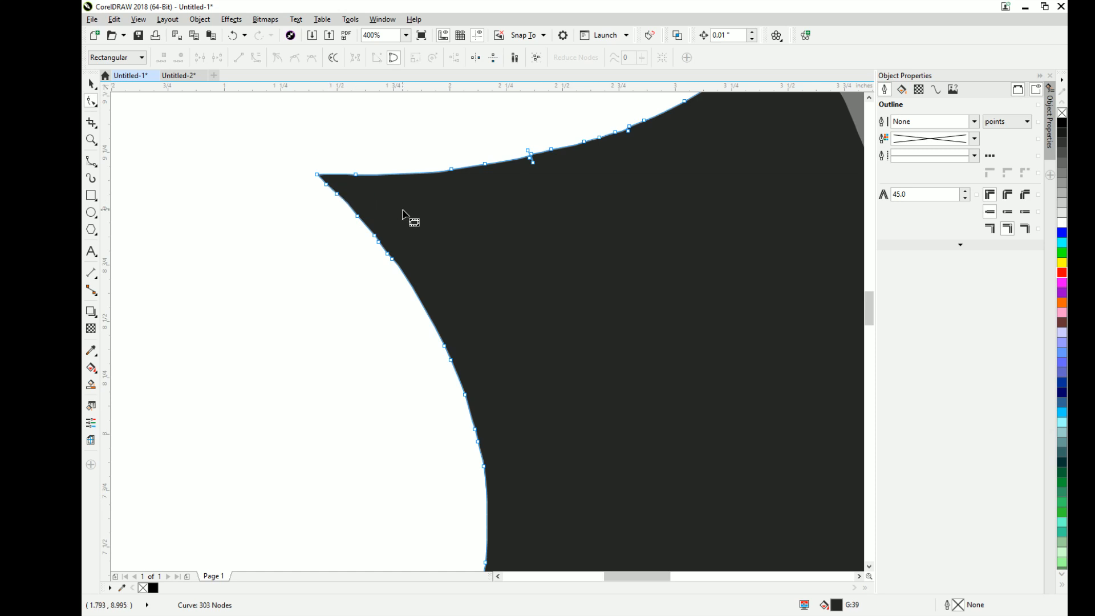
click(91, 85)
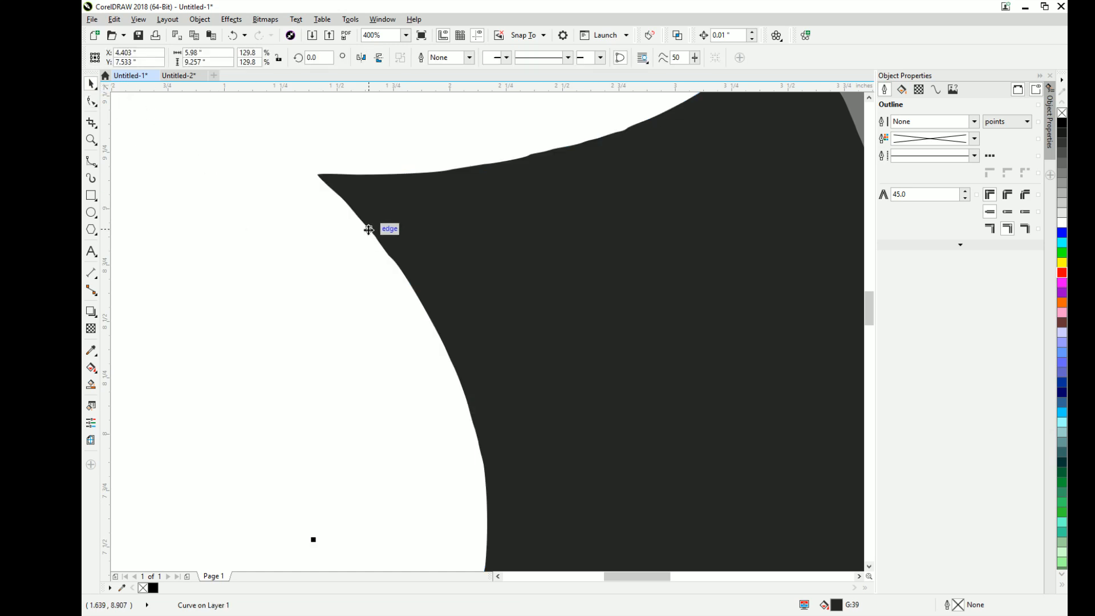
- Move the dark head-and-shield shape sideways until its centre is at about X 4.7", Y 7.5", exposing the red traced curve's corner
click(384, 230)
drag(384, 230, 471, 232)
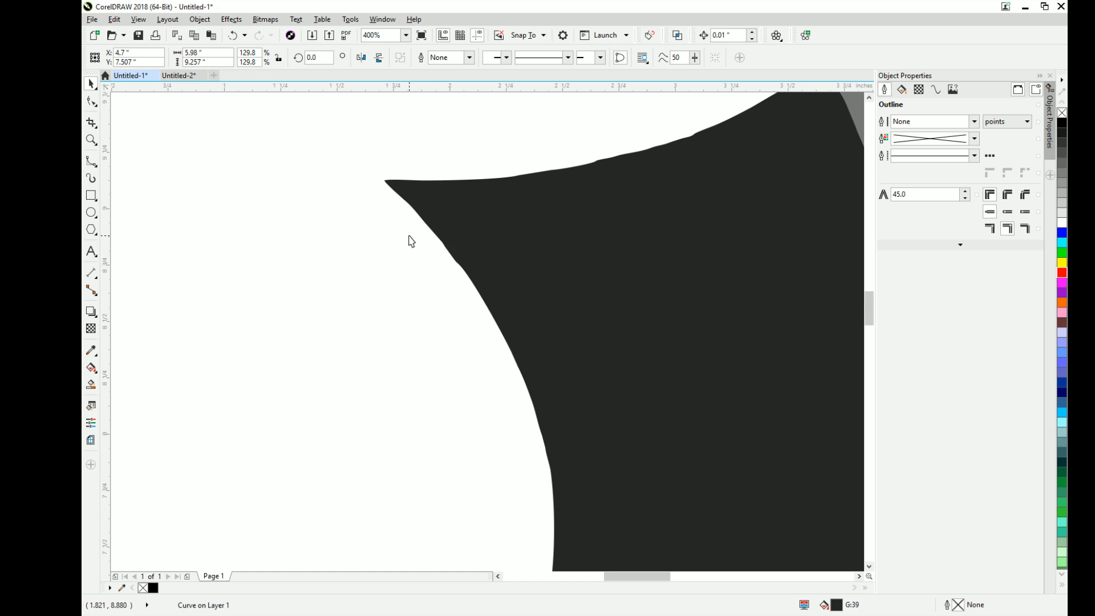
click(357, 259)
scroll(311, 291, down, 3)
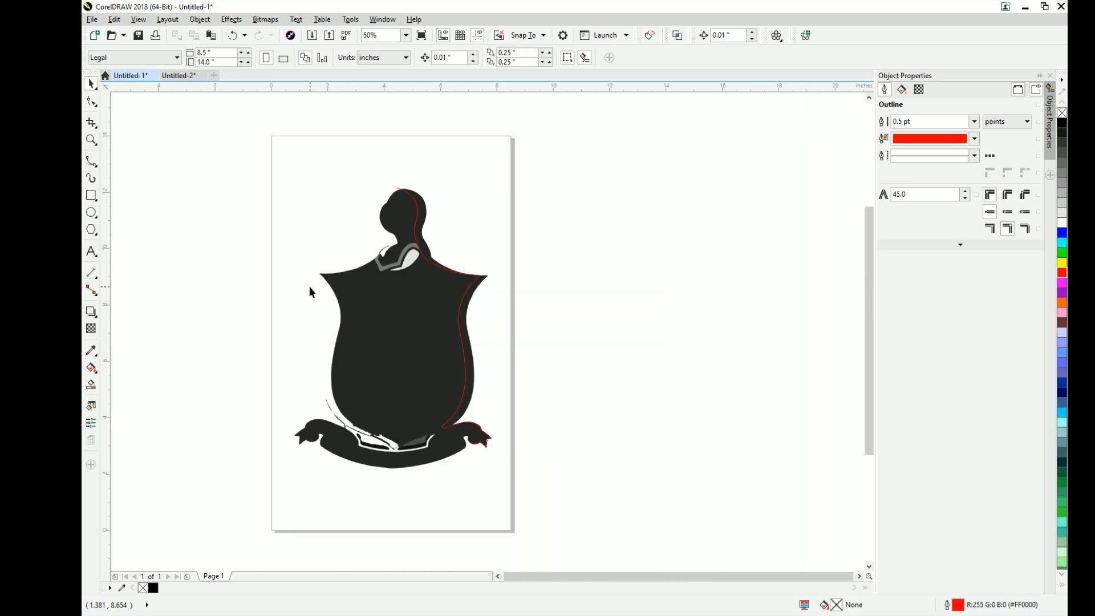
scroll(380, 443, up, 1)
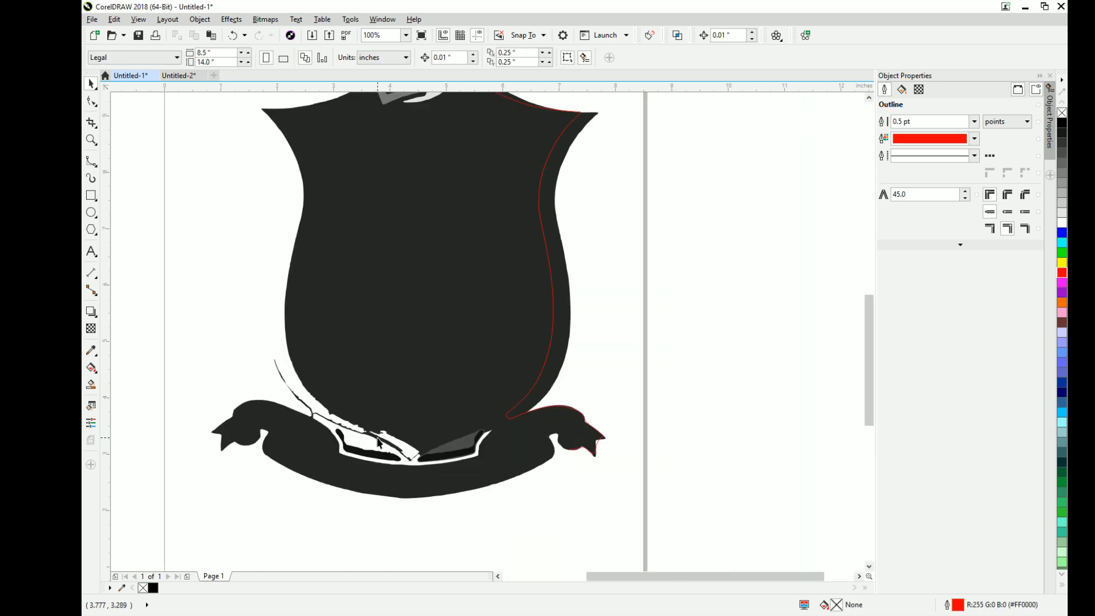
scroll(446, 428, down, 1)
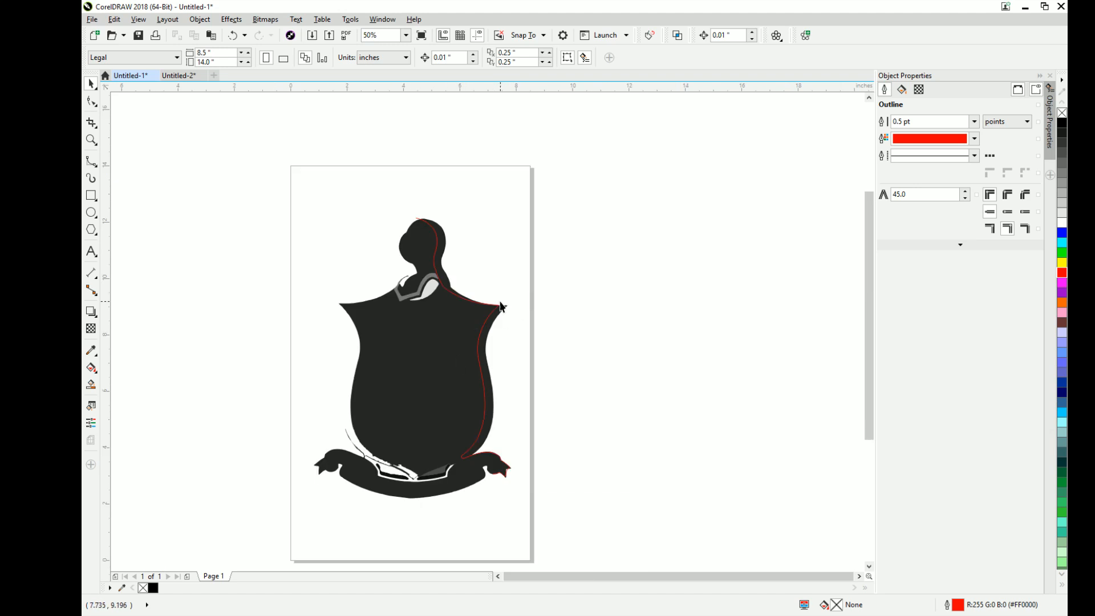
- Pull apart the two overlapping control points at the red B-spline's upper right shield corner and return the loose one to the corner
scroll(453, 308, up, 1)
click(525, 301)
scroll(552, 306, up, 1)
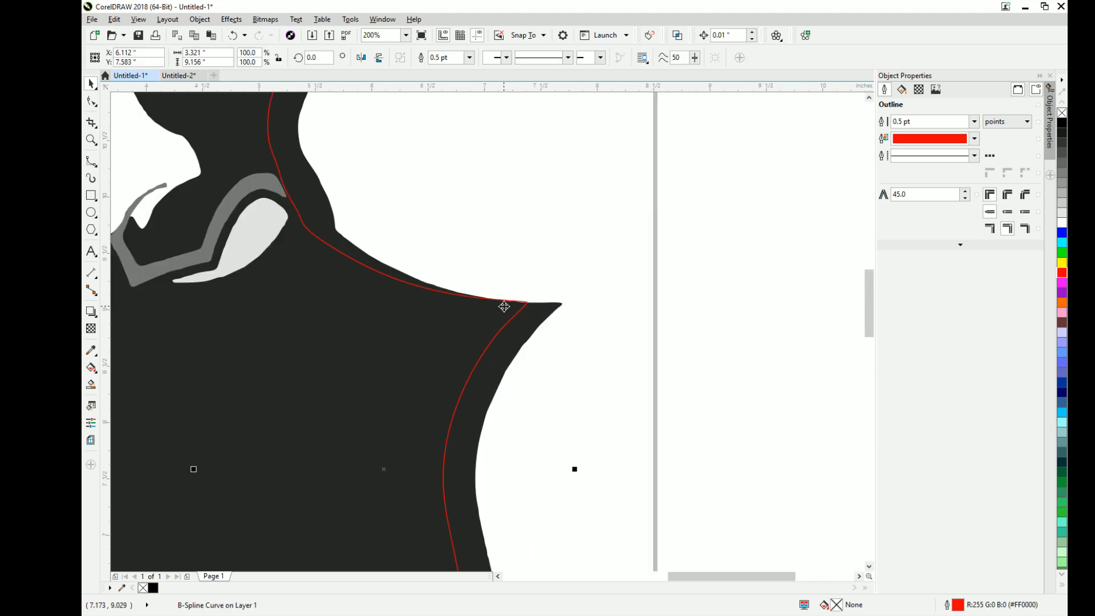
scroll(510, 306, up, 1)
scroll(512, 305, up, 1)
scroll(513, 306, up, 1)
click(641, 235)
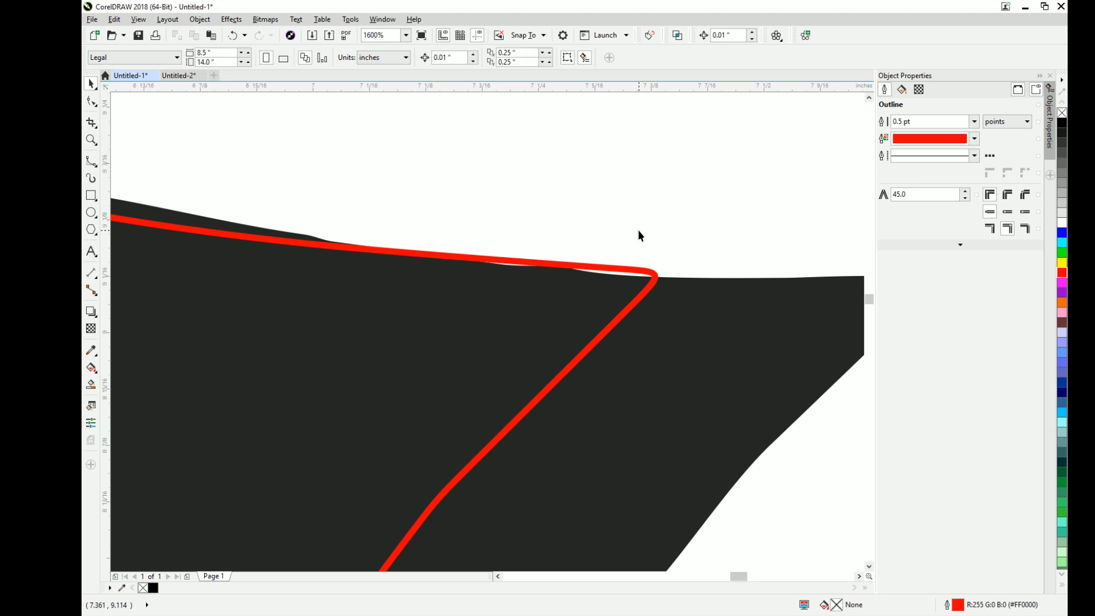
click(656, 282)
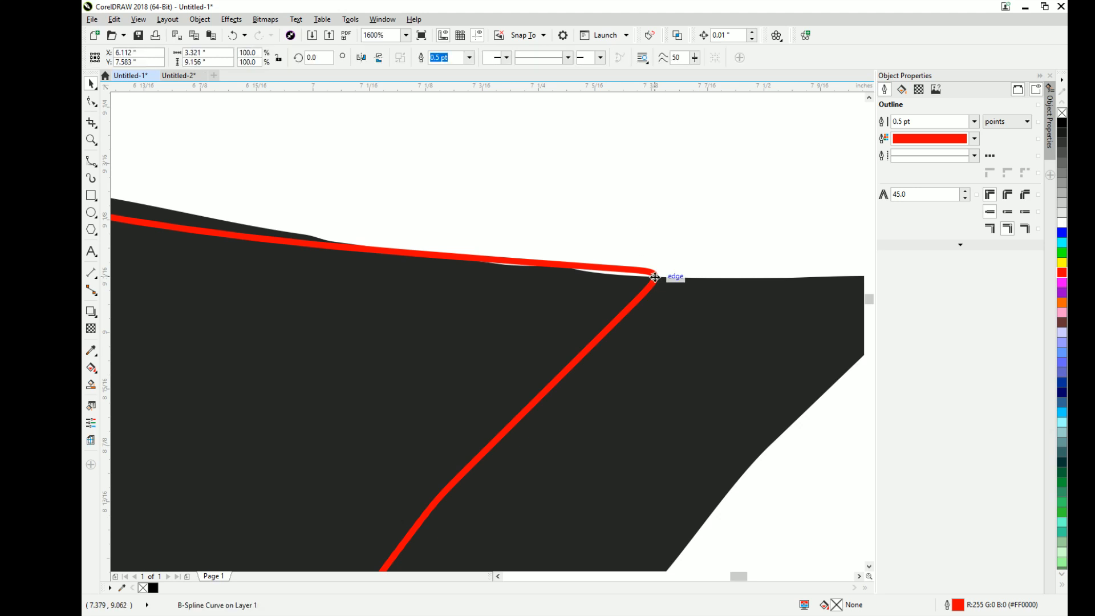
click(92, 103)
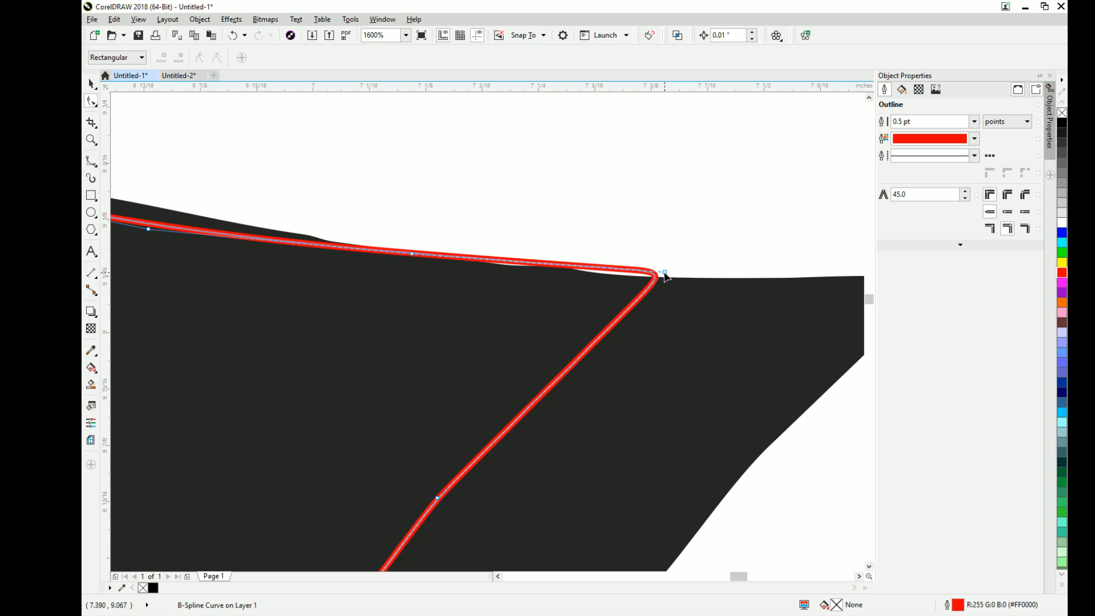
click(665, 275)
drag(665, 276, 532, 269)
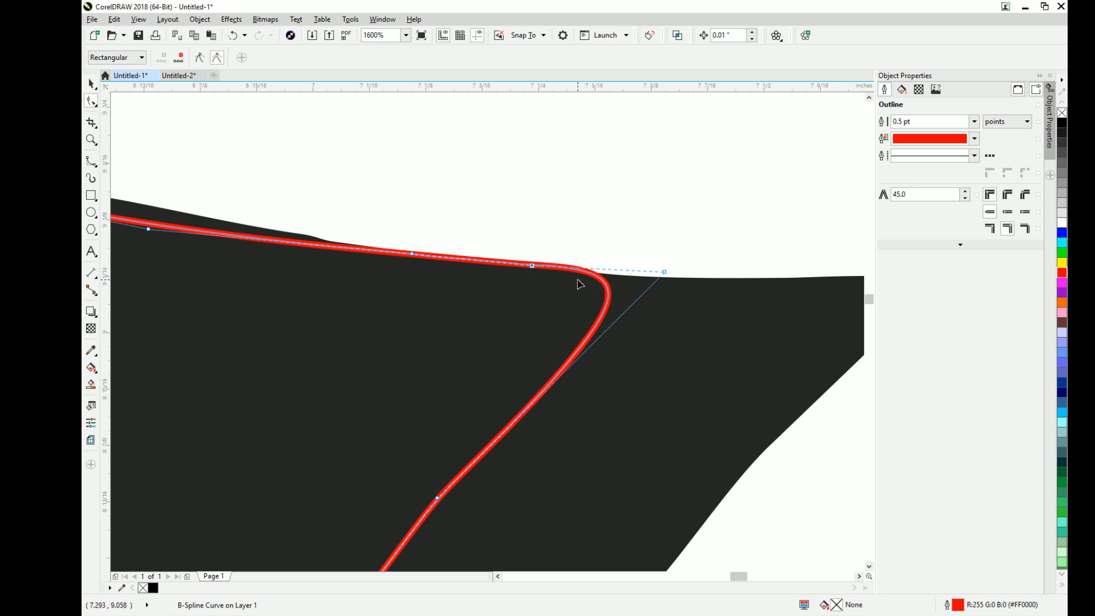
drag(531, 267, 665, 280)
- Sharpen the red curve's upper right shield corner by repositioning its two closely spaced control points
scroll(665, 279, down, 2)
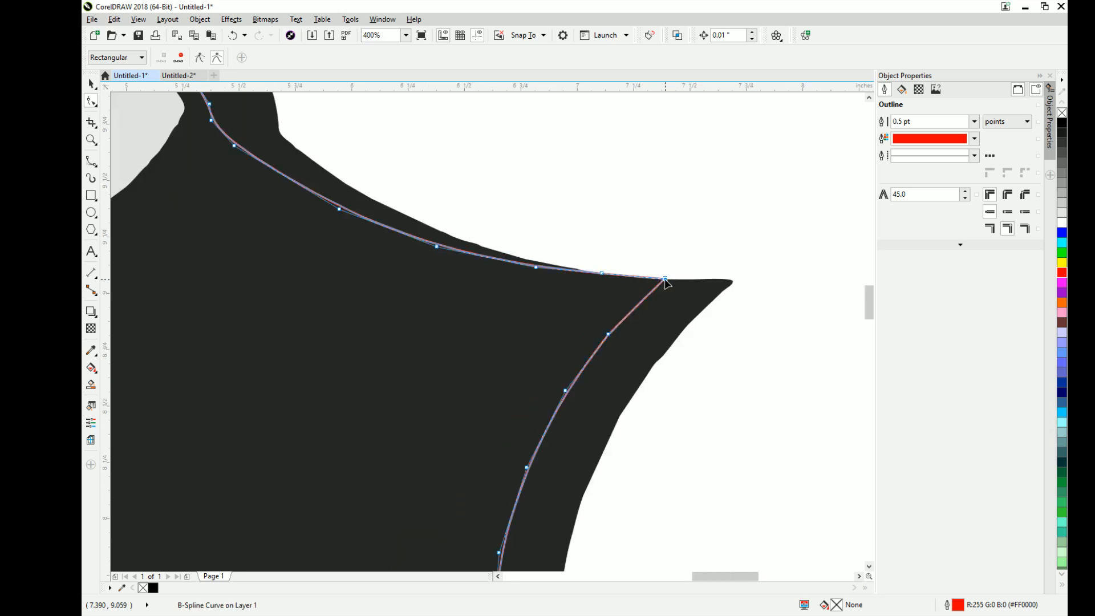
scroll(668, 278, up, 3)
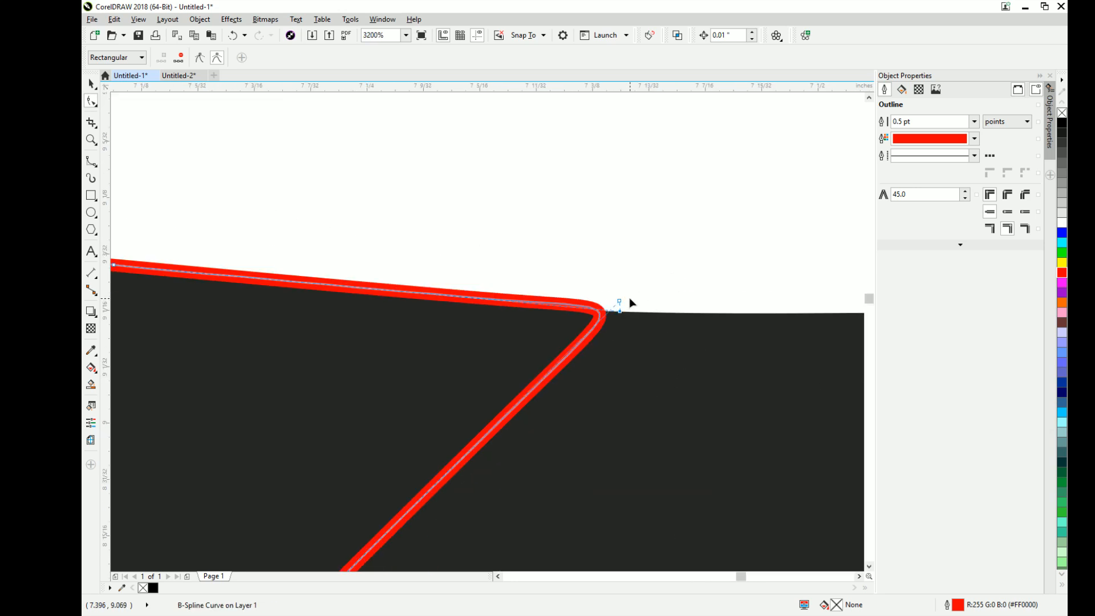
drag(618, 306, 624, 269)
drag(622, 313, 630, 327)
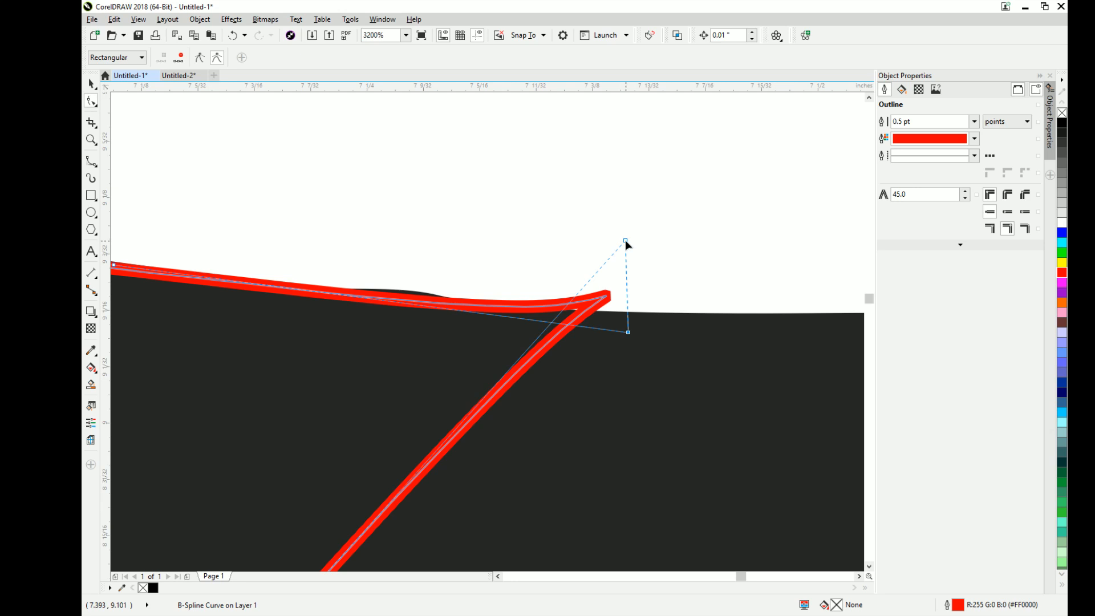
drag(626, 242, 604, 281)
scroll(606, 281, down, 1)
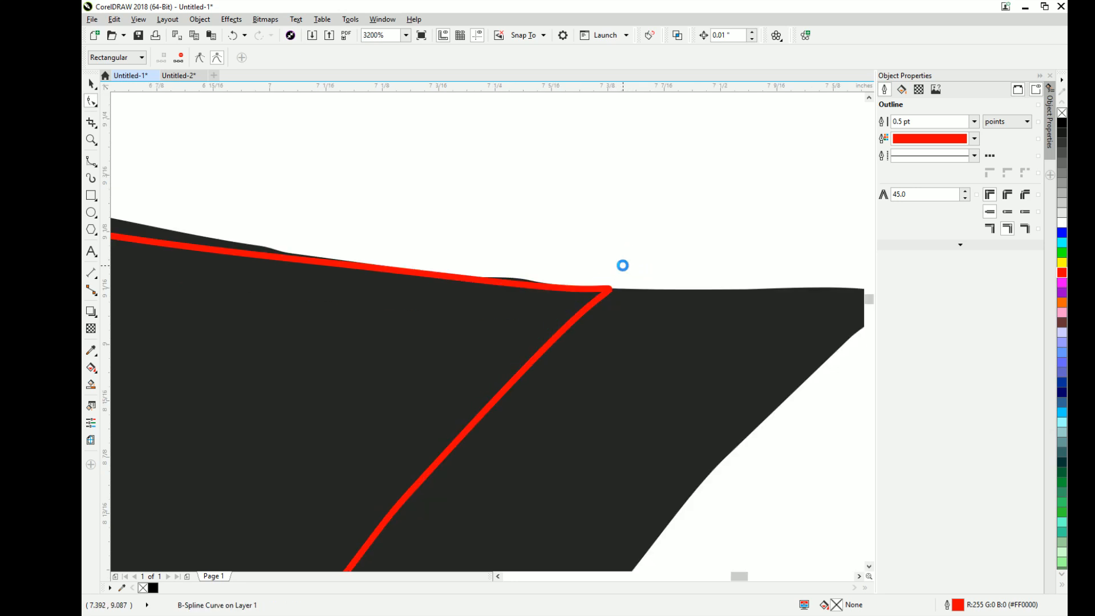
scroll(623, 265, down, 2)
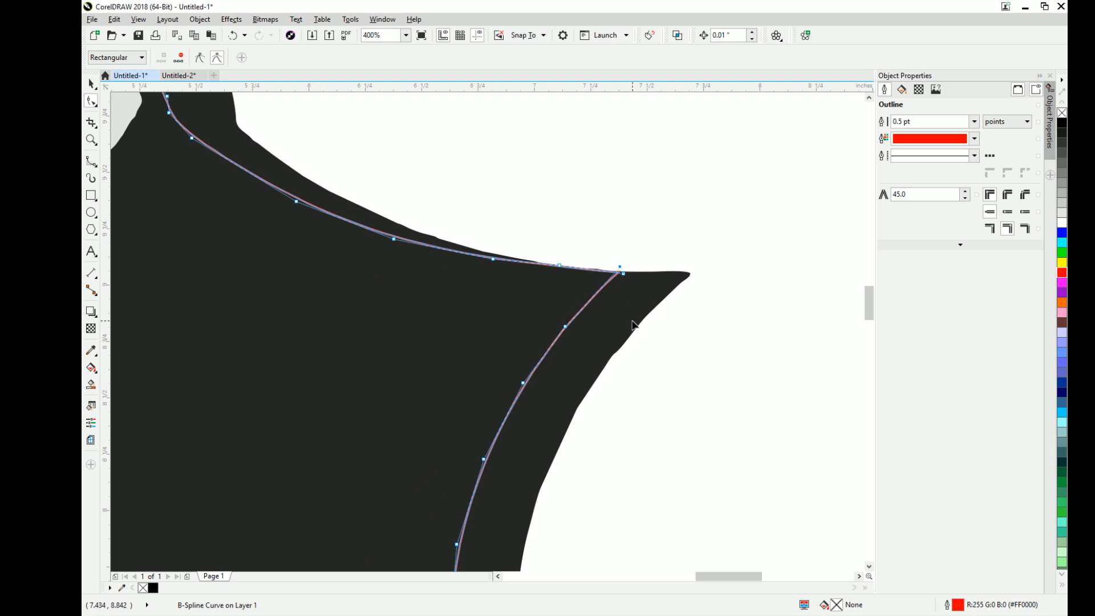
- Switch to the Untitled-2 drawing and examine its two crest outlines in full and up close
scroll(632, 325, down, 3)
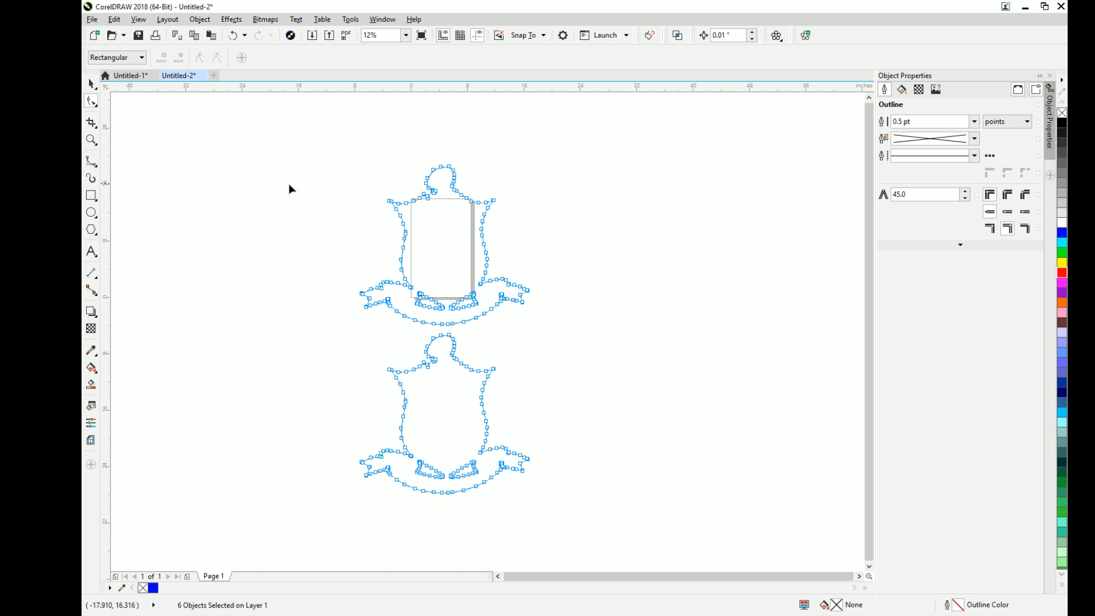
click(92, 84)
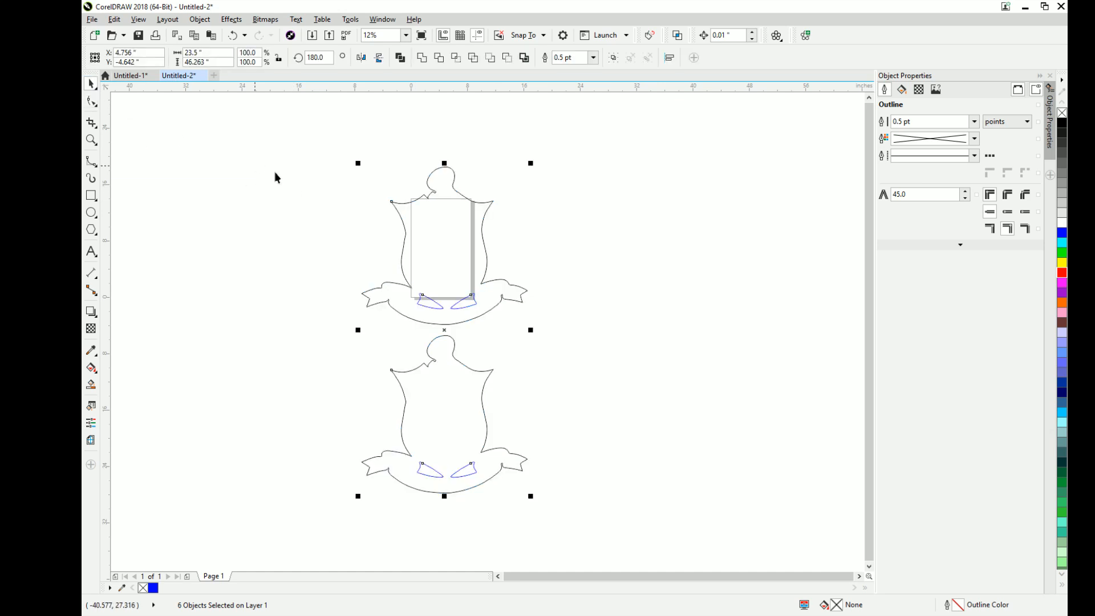
scroll(419, 195, up, 1)
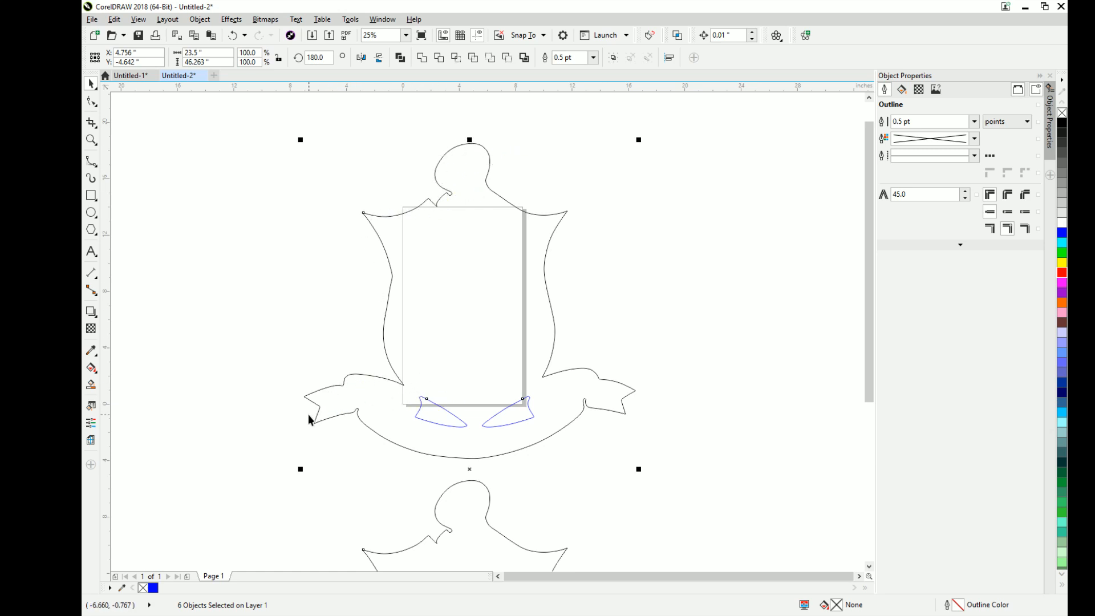
scroll(422, 354, down, 3)
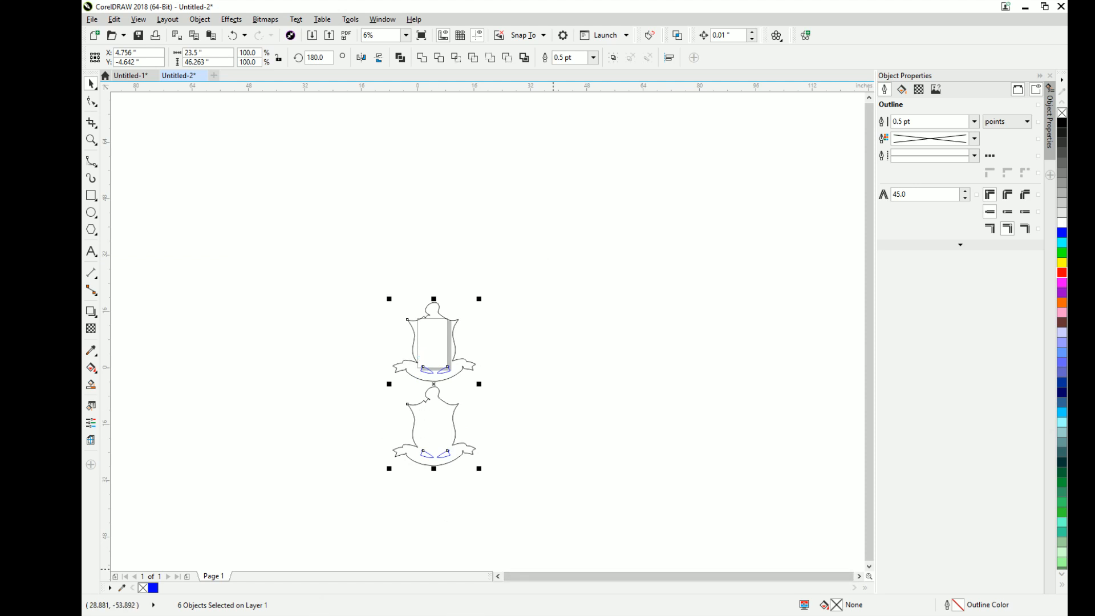
click(526, 608)
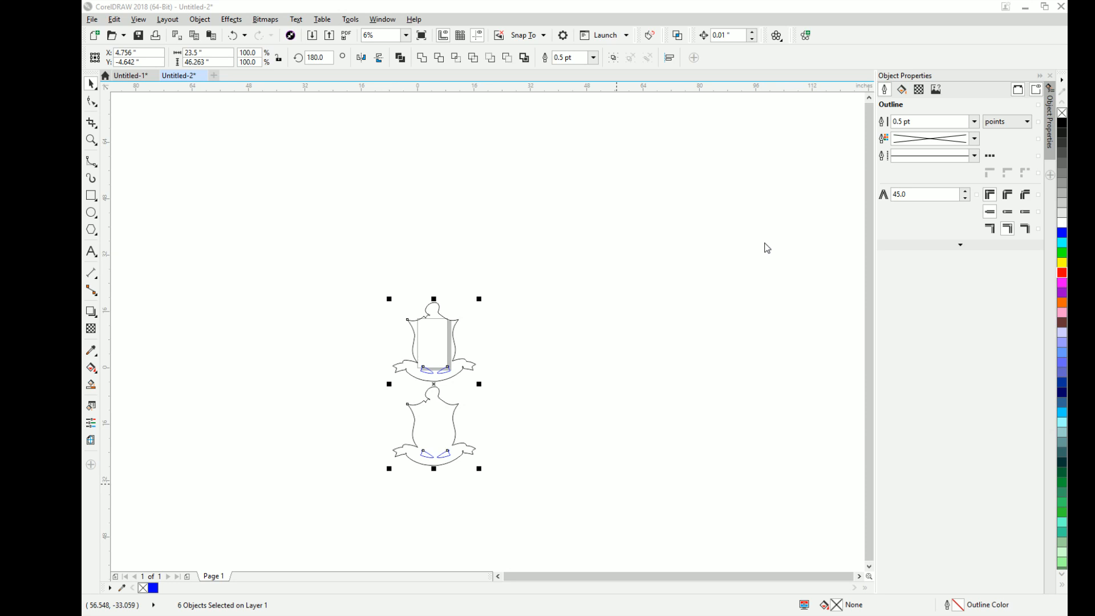
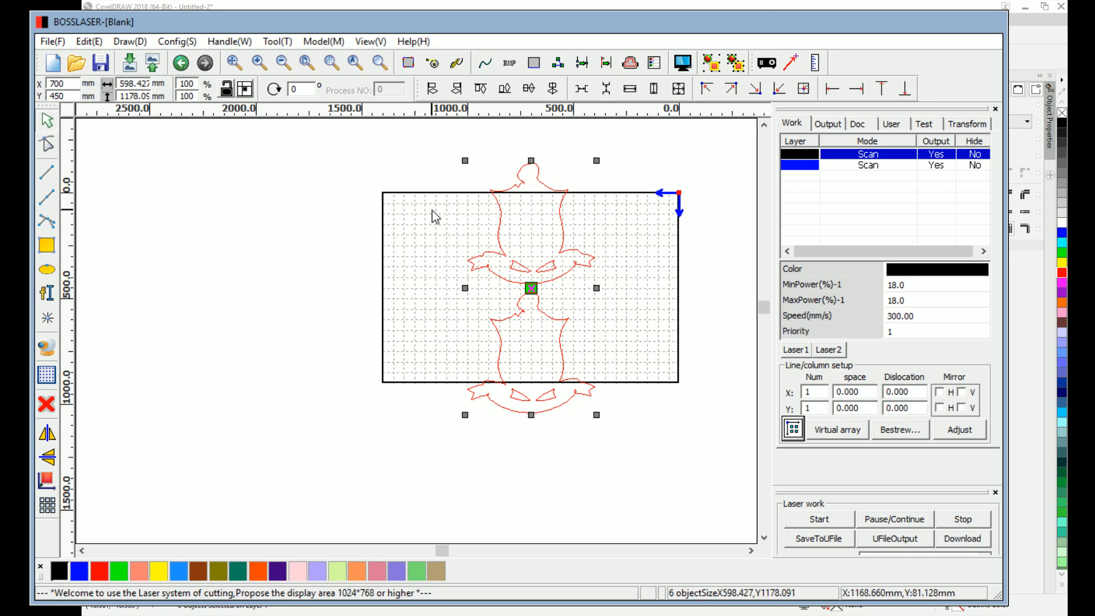
- Rotate both crest outlines together by 90° so they lie sideways within the laser work area
drag(634, 133, 415, 487)
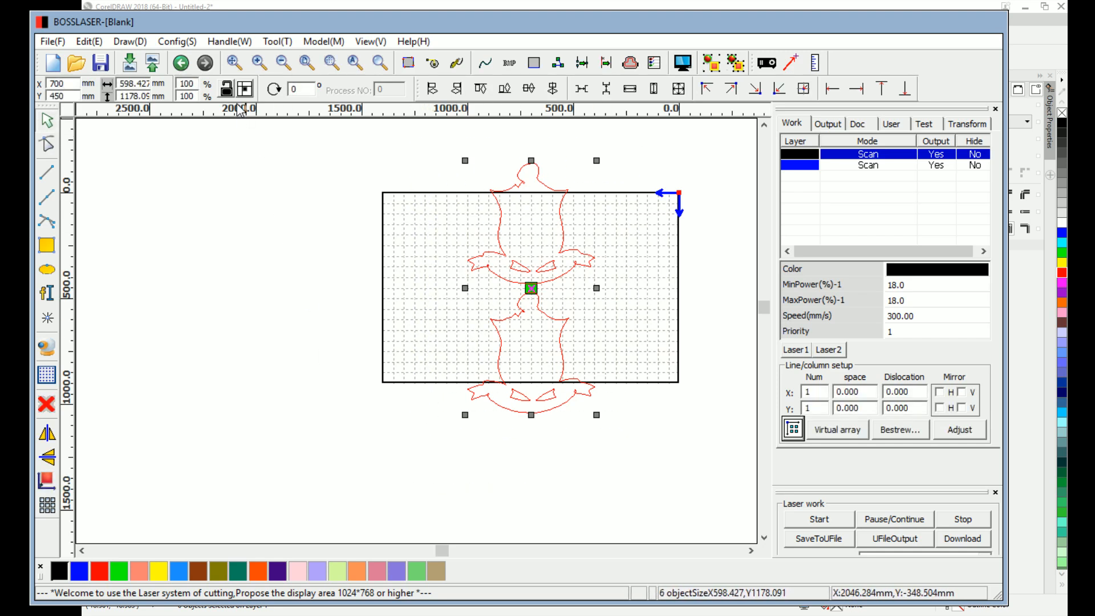
click(306, 90)
text(90)
key(Return)
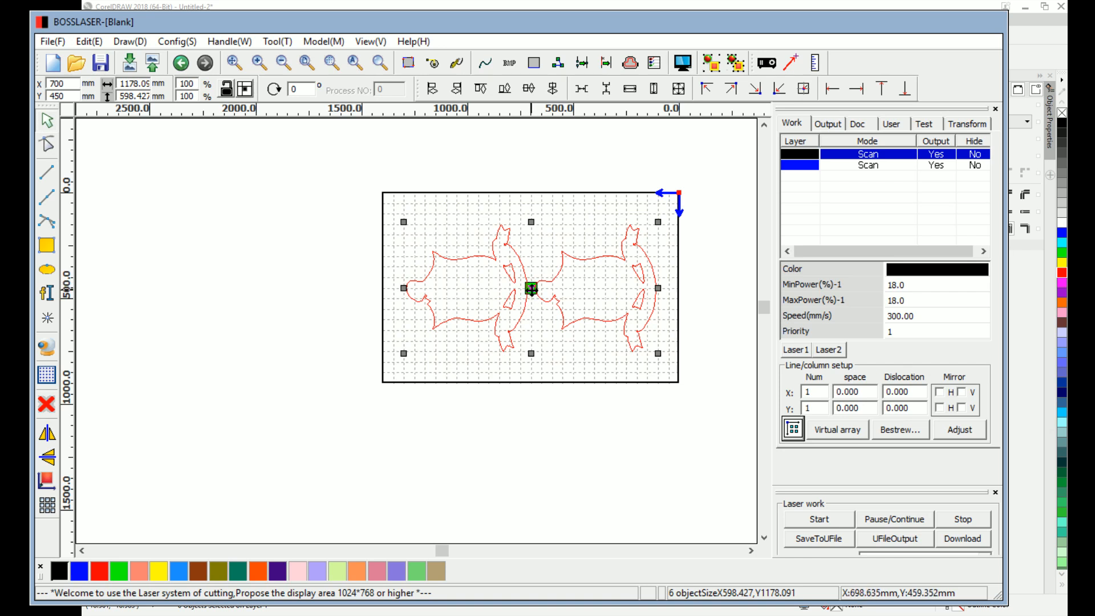
click(537, 211)
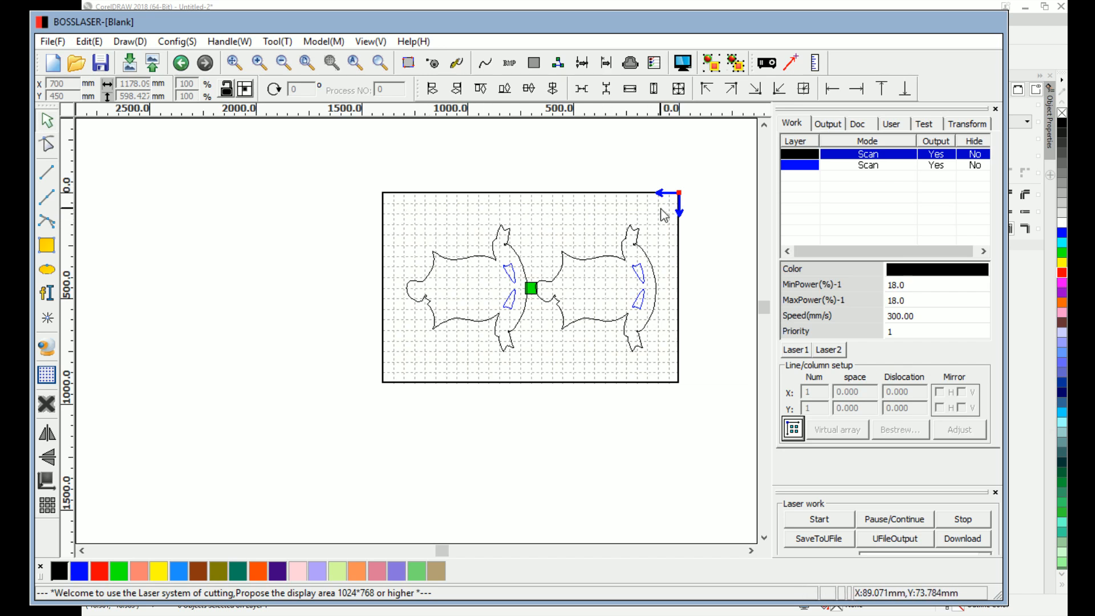
- Set the laser head's reference point to the upper right corner of the two crest outlines and recheck the laser configuration
drag(660, 209, 370, 376)
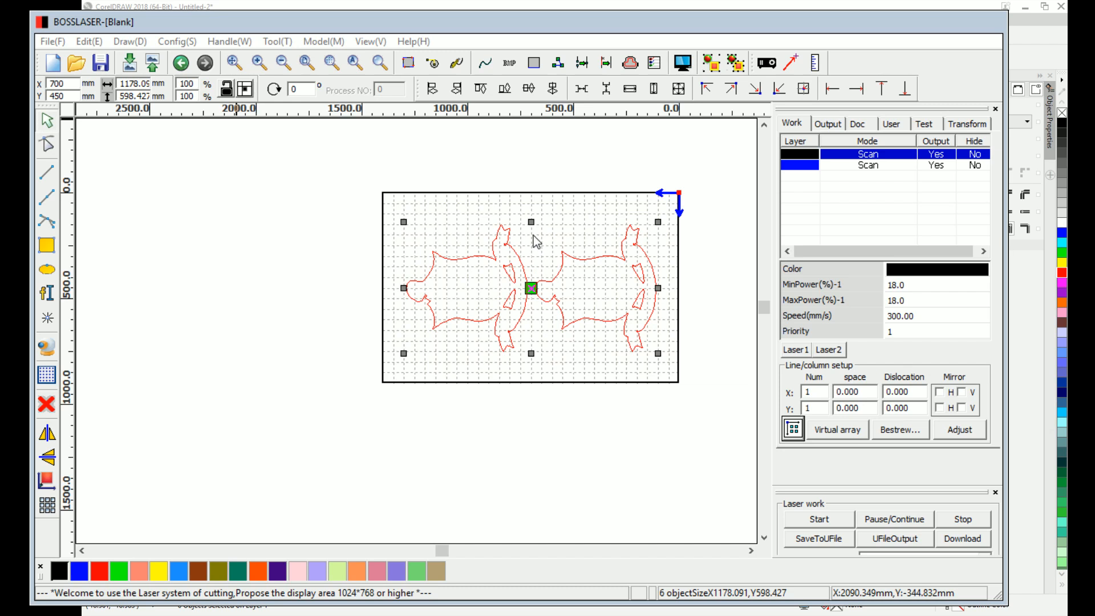
click(649, 445)
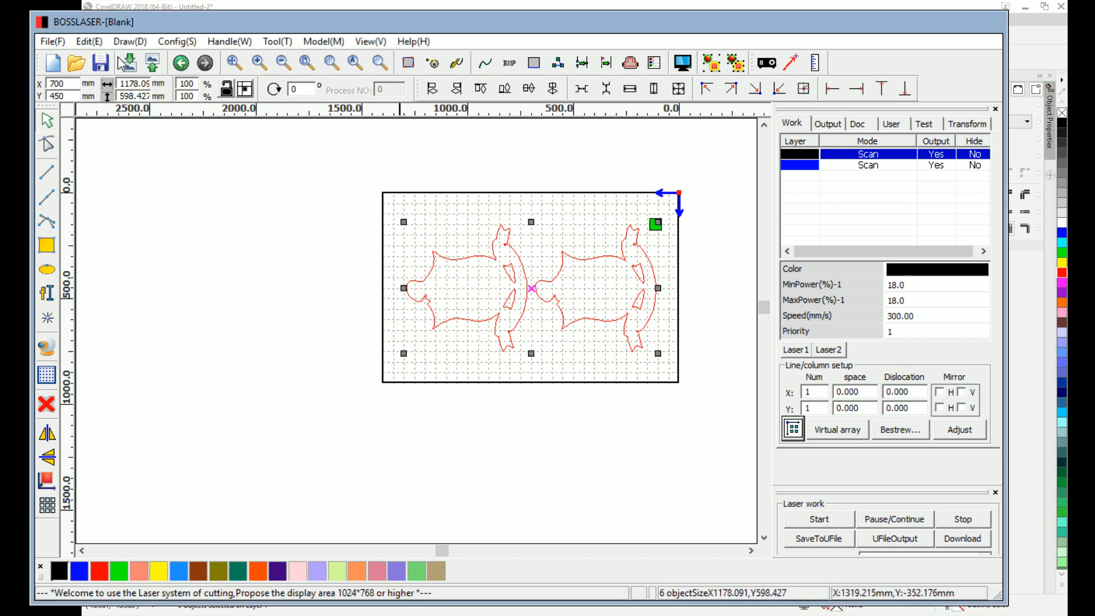
click(166, 42)
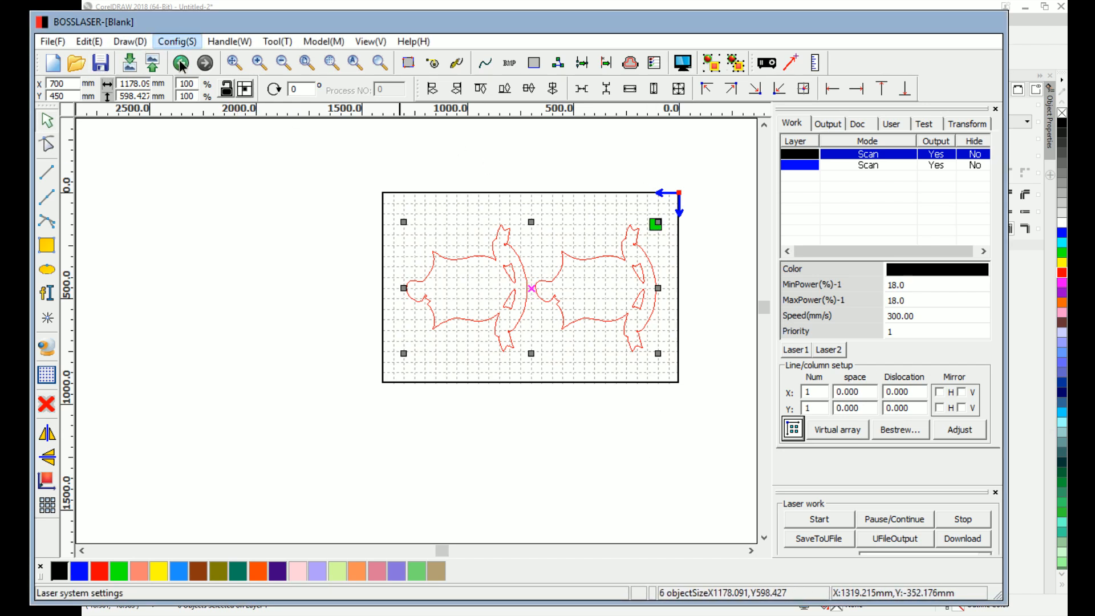
click(179, 61)
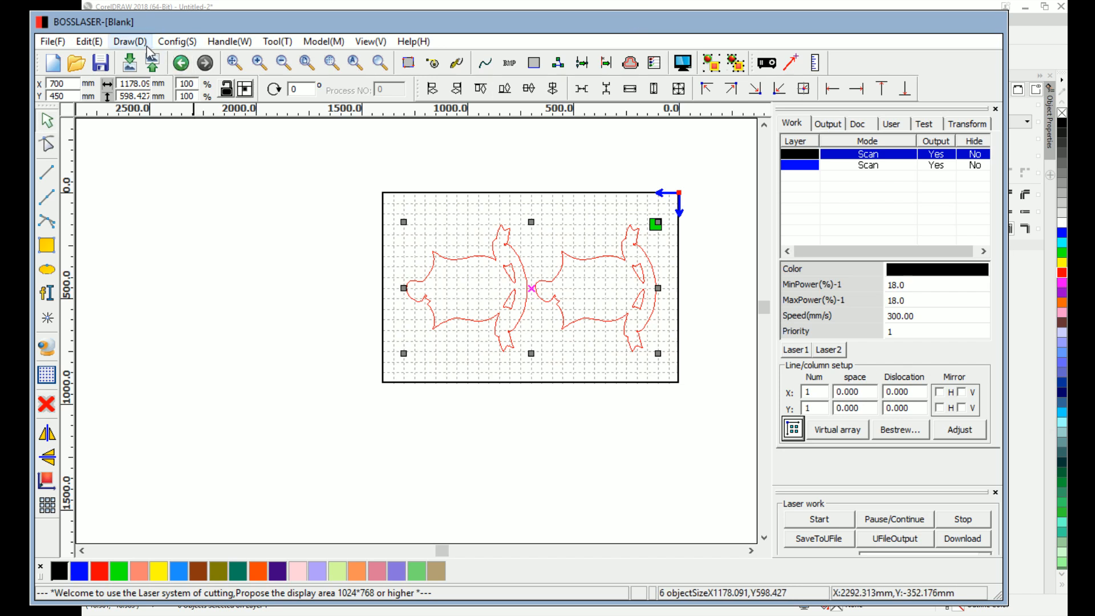
click(170, 43)
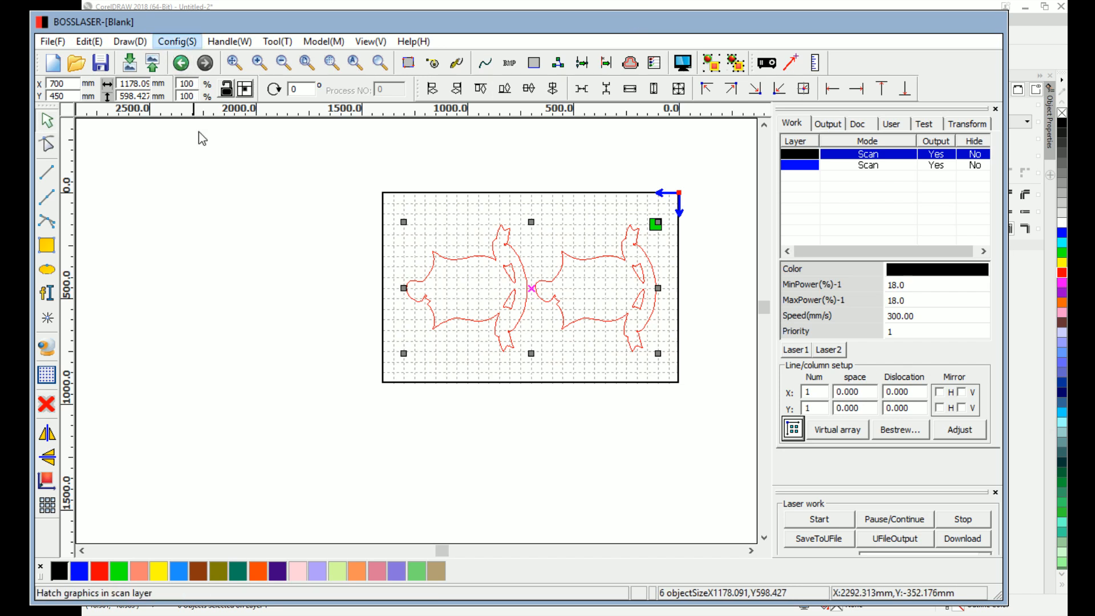
click(209, 65)
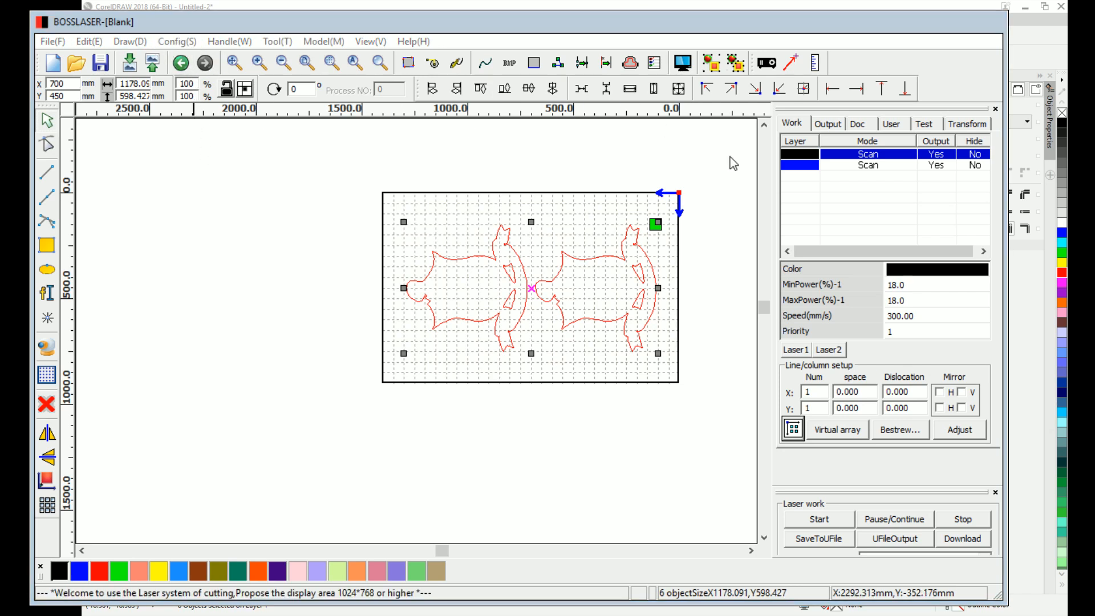
click(656, 359)
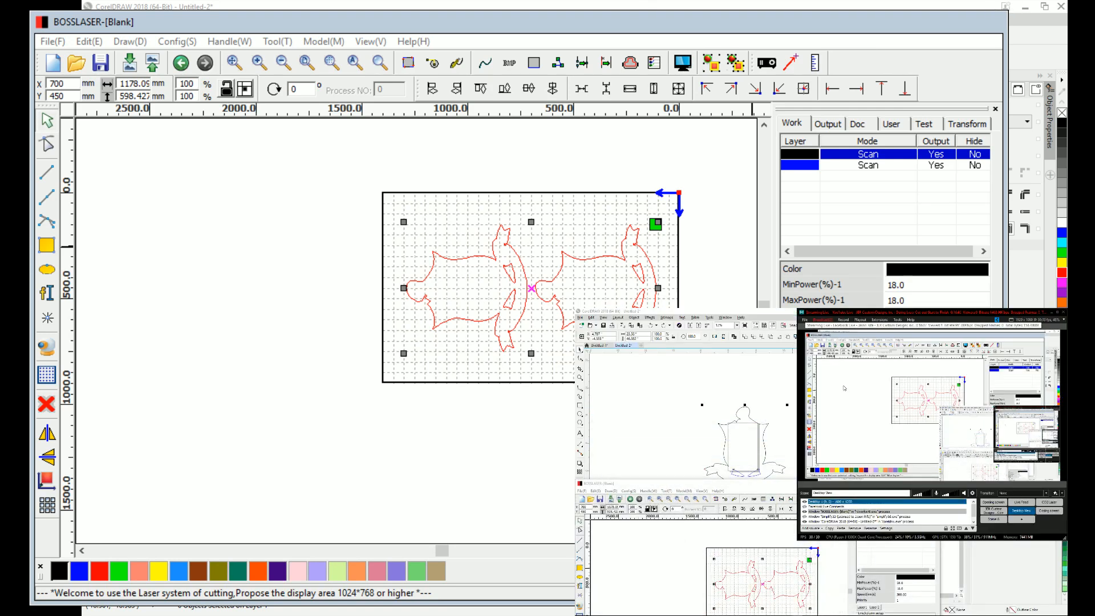
- Maximize the laser window, switch to the streaming program and hide the CorelDRAW window source in the Desktop View scene
double_click(526, 25)
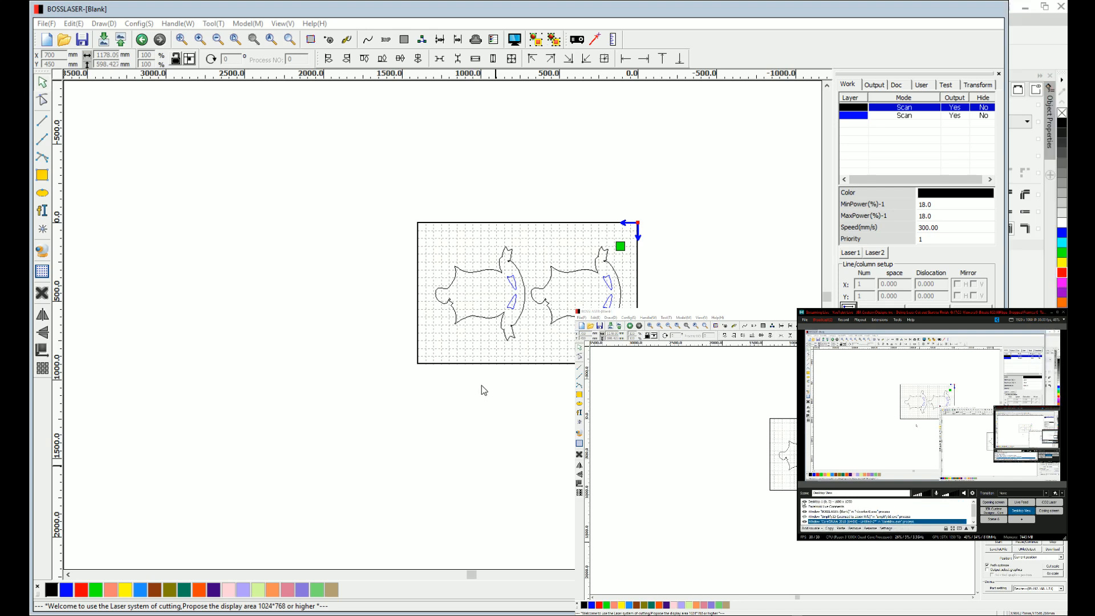
key(alt+Tab)
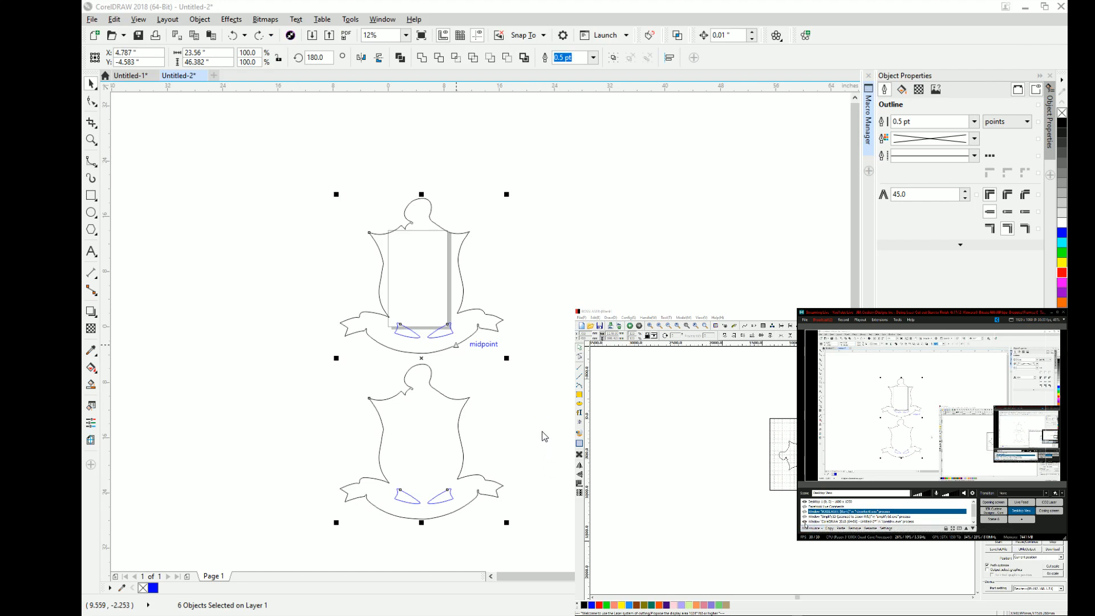
click(805, 522)
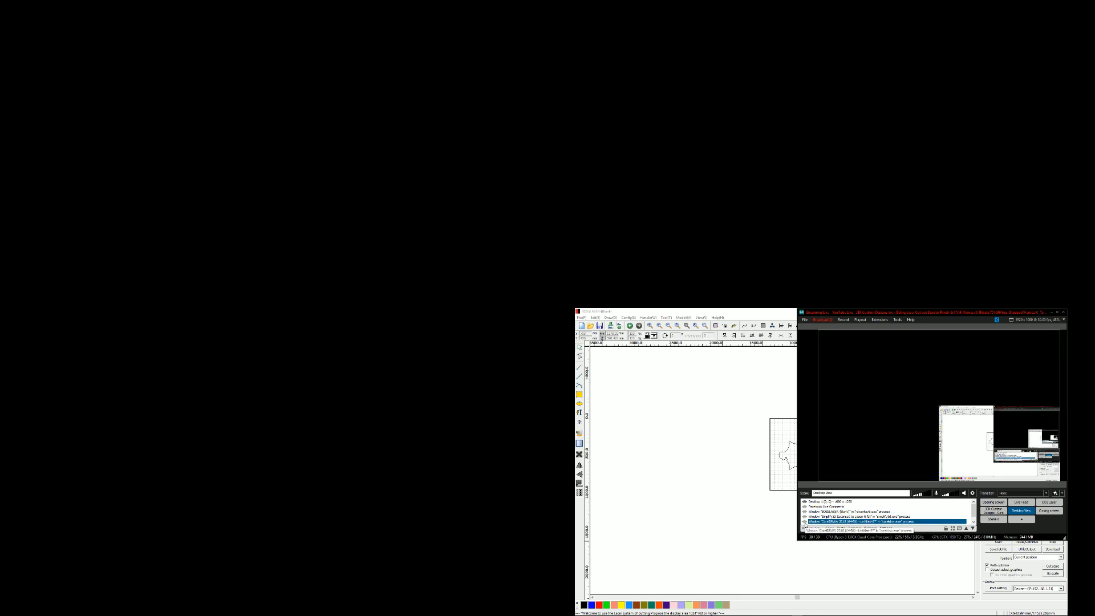
- Stretch the Desktop 1 source to fill the whole stream preview, and return to BOSSLASER
click(830, 502)
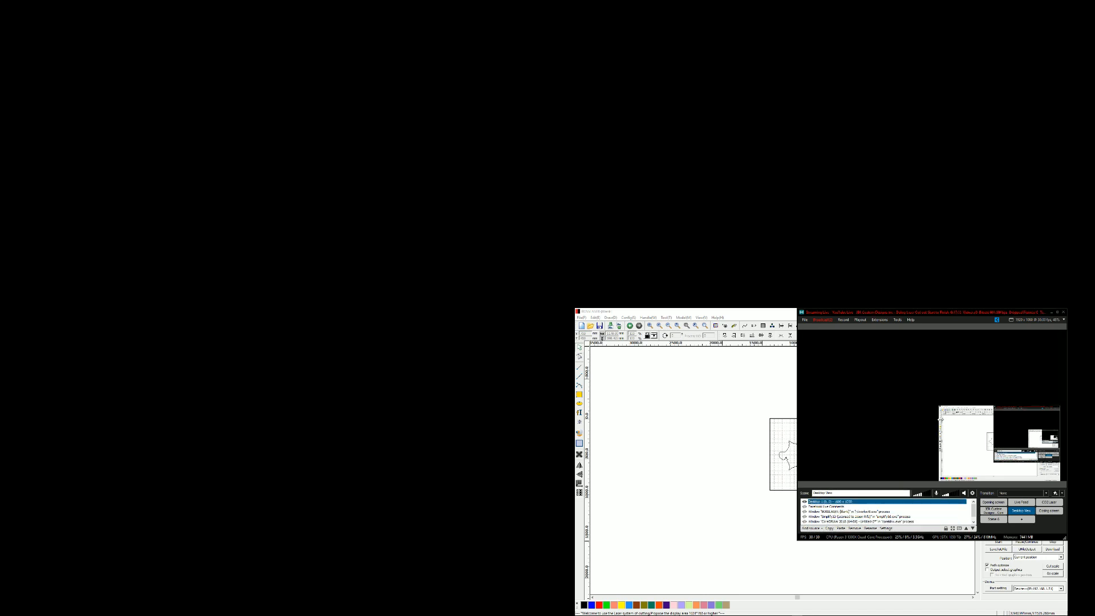
click(941, 419)
click(940, 407)
drag(939, 405, 561, 21)
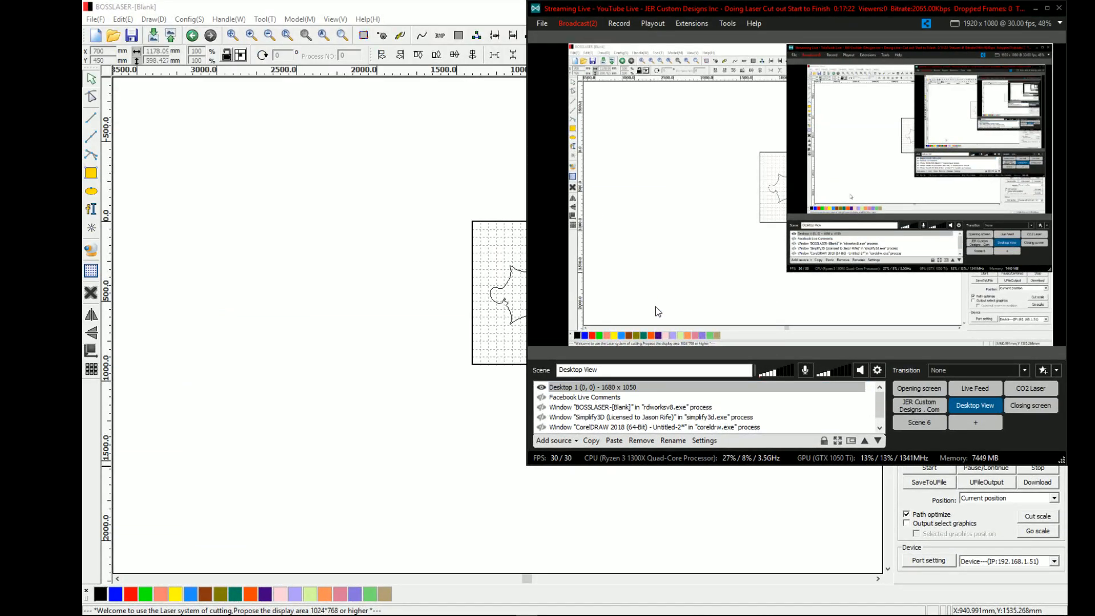
click(386, 371)
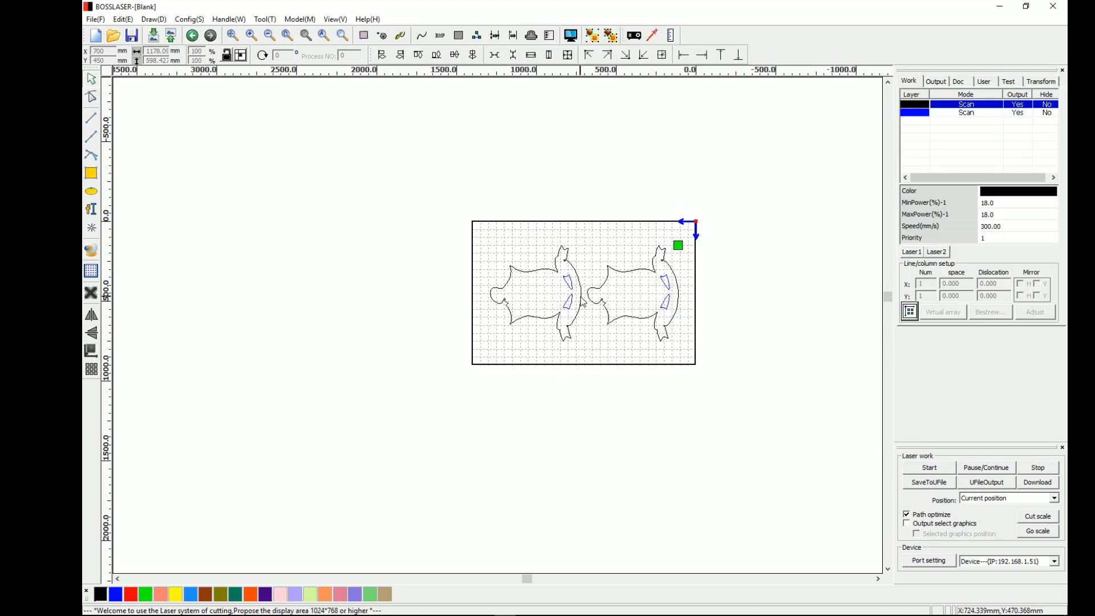
drag(713, 227, 396, 365)
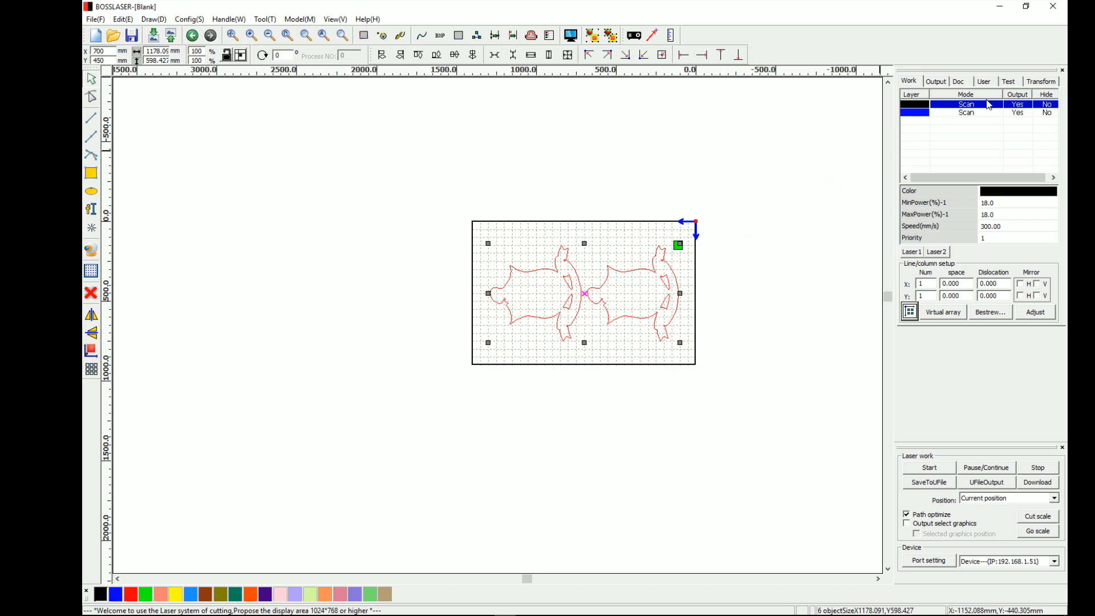
click(722, 260)
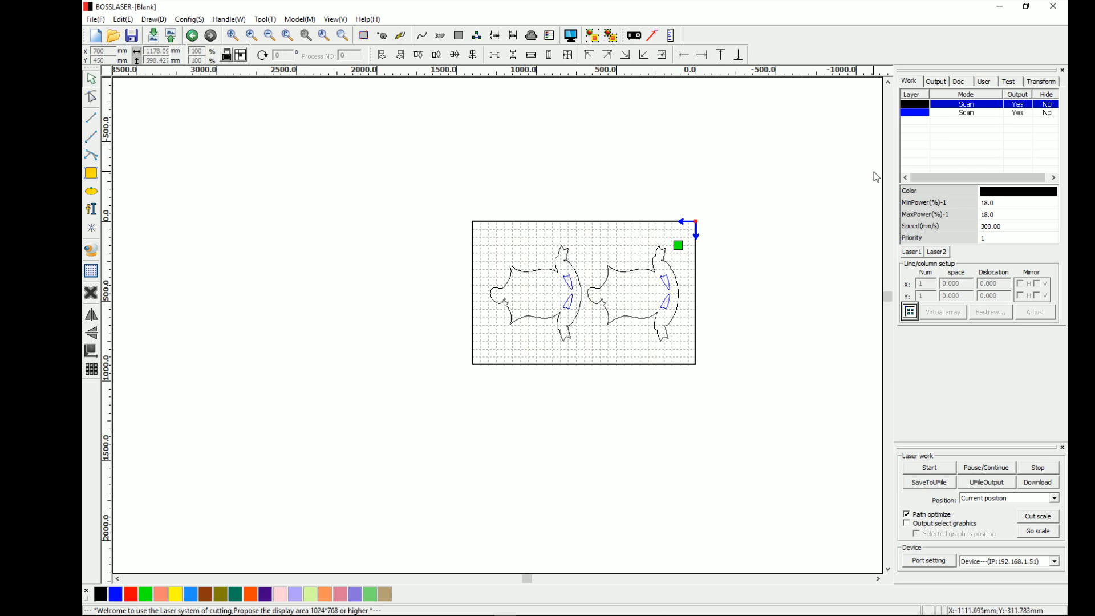
- Set the blue layer's priority to 1 so the inner cutouts are processed before the black outlines
click(950, 114)
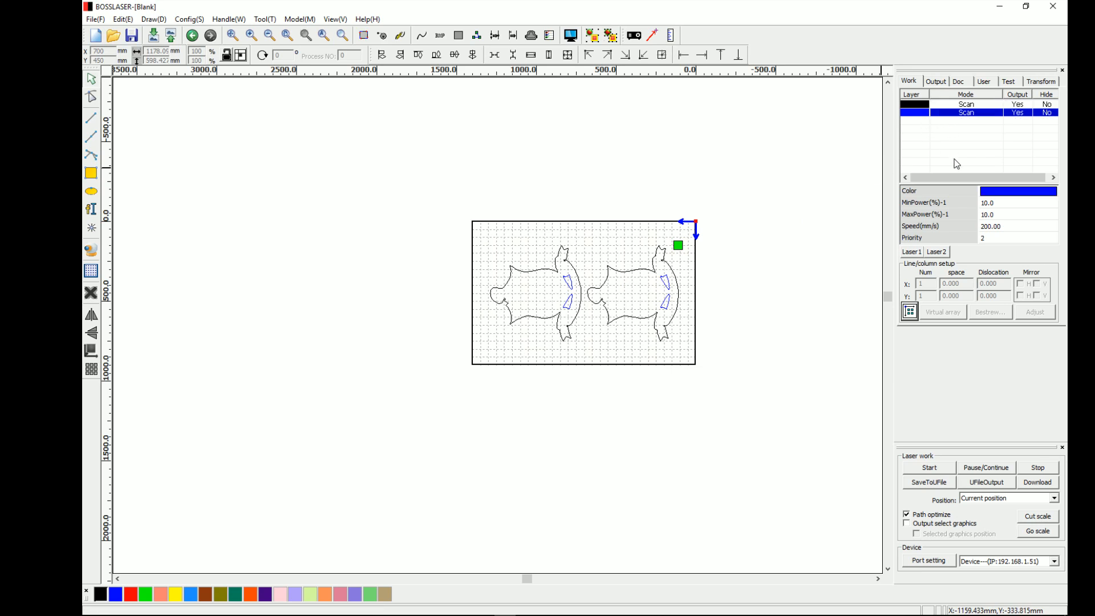
click(995, 239)
text(1)
key(Return)
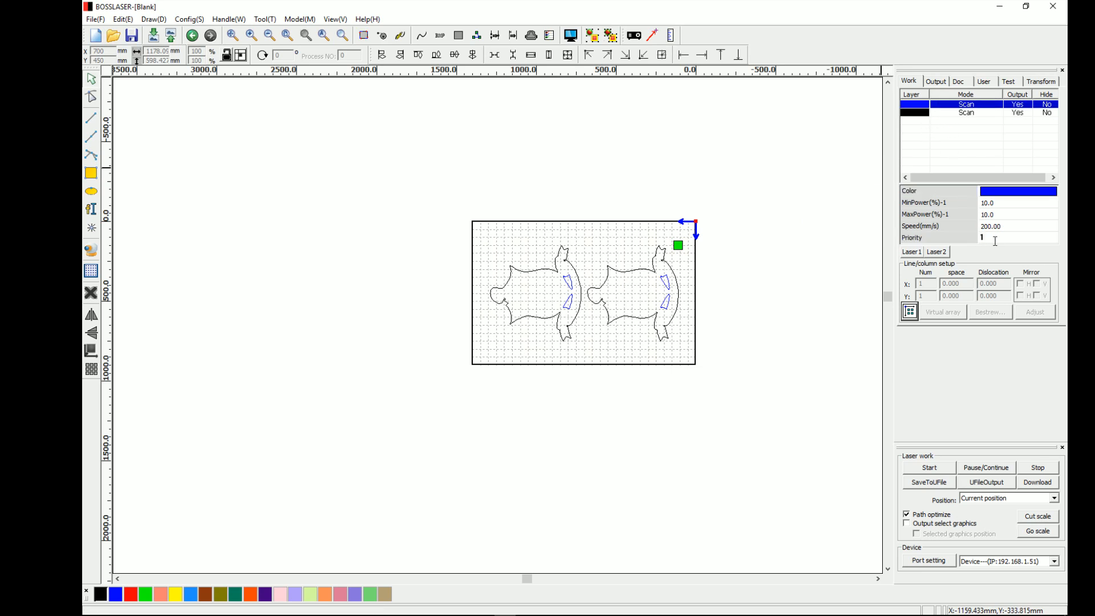
- Change the blue layer's processing mode to Cut and set laser 1's minimum and maximum power to 80%
double_click(974, 107)
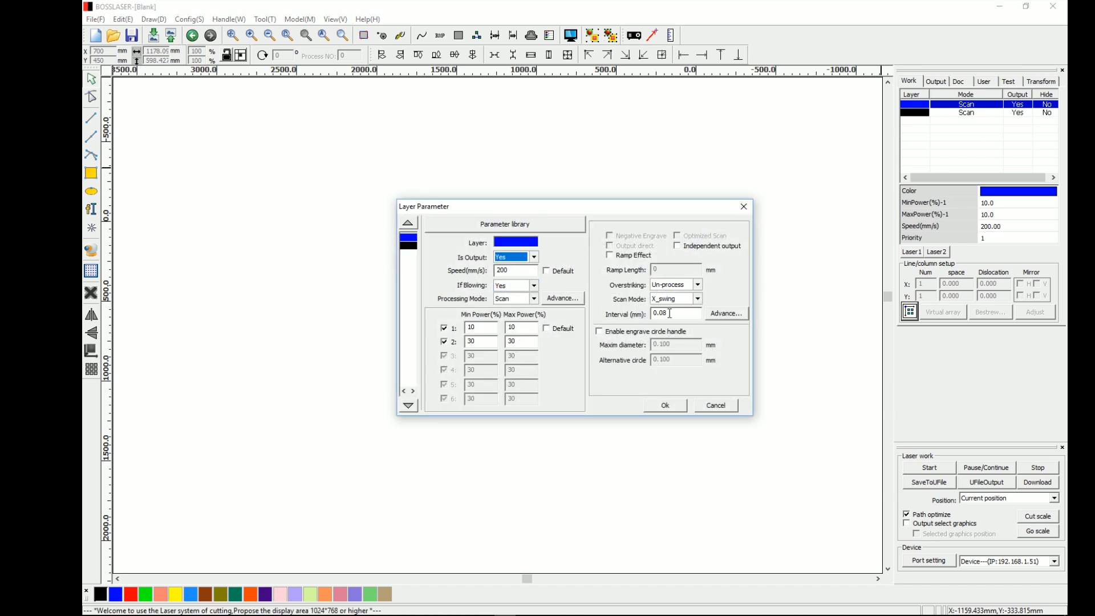
click(535, 300)
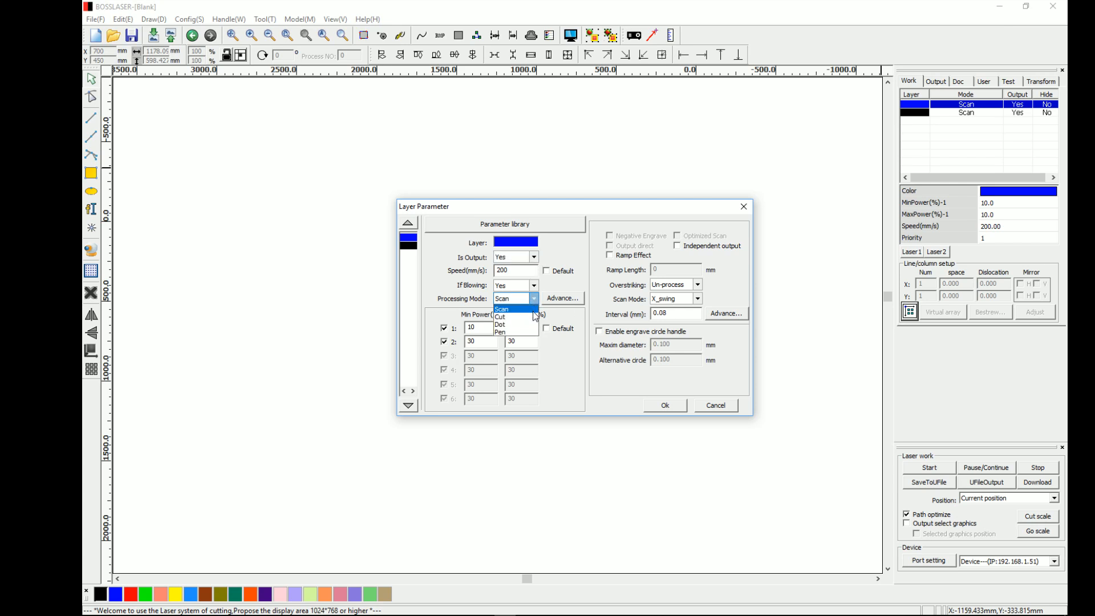
click(531, 313)
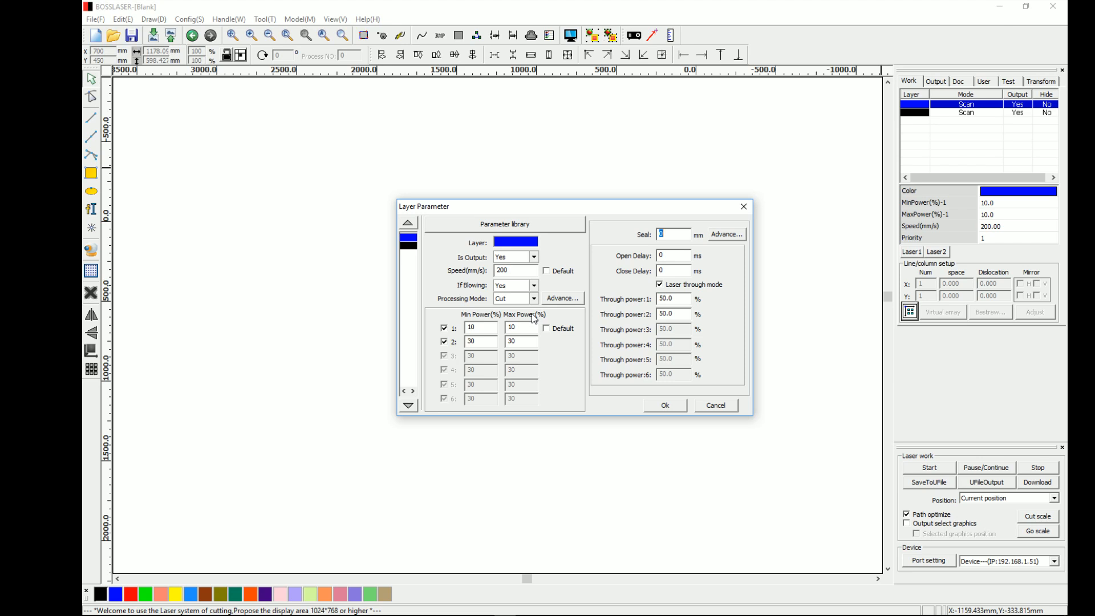
drag(482, 328, 459, 332)
text(80)
drag(516, 327, 498, 327)
text(80)
- Set the blue layer's speed to 8 mm/s and its through power 1 to 90%, and apply the parameters
double_click(524, 270)
text(8)
double_click(676, 298)
text(90)
click(664, 406)
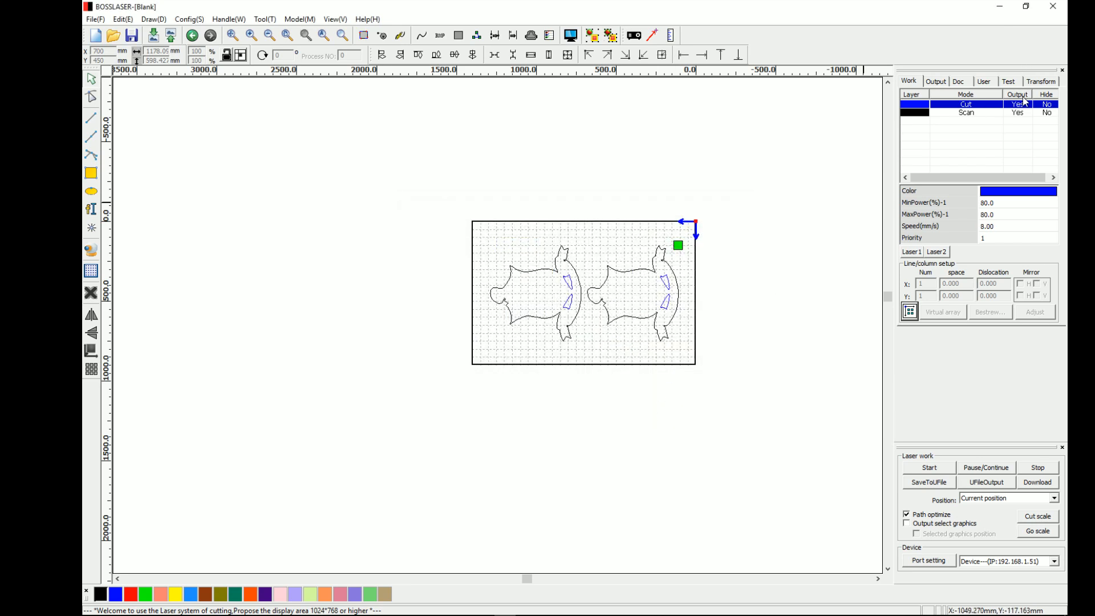
- Set the black layer's speed to 8 mm/s and laser 1's minimum and maximum power to 80%
click(980, 114)
double_click(982, 119)
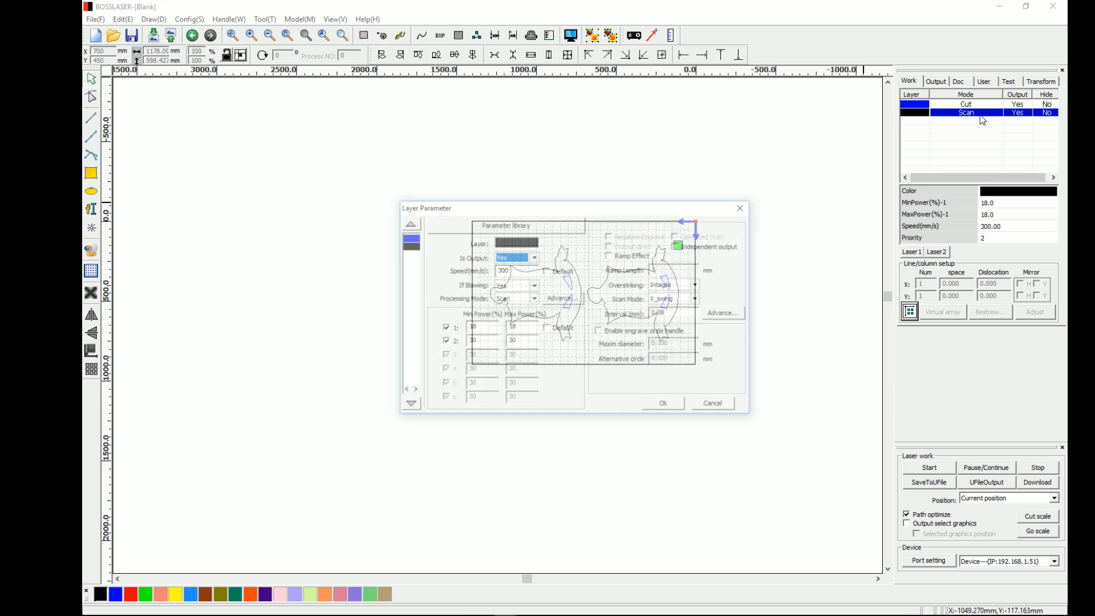
double_click(530, 271)
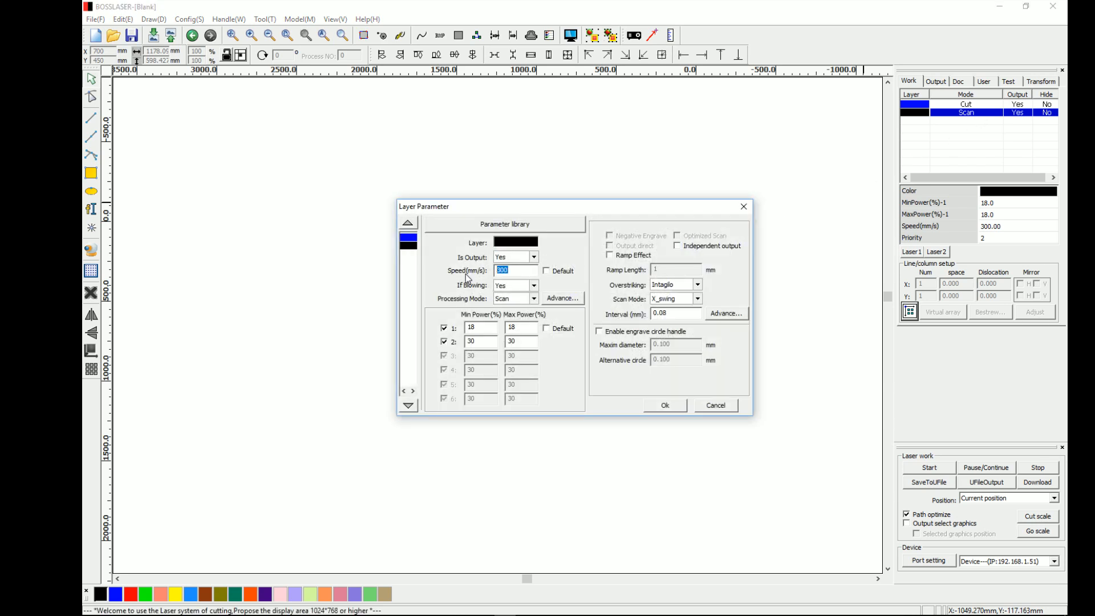
text(8)
click(479, 326)
double_click(479, 326)
text(80)
key(Tab)
text(80)
- Change the black layer's processing mode to Cut and apply its layer parameters
click(527, 299)
click(526, 319)
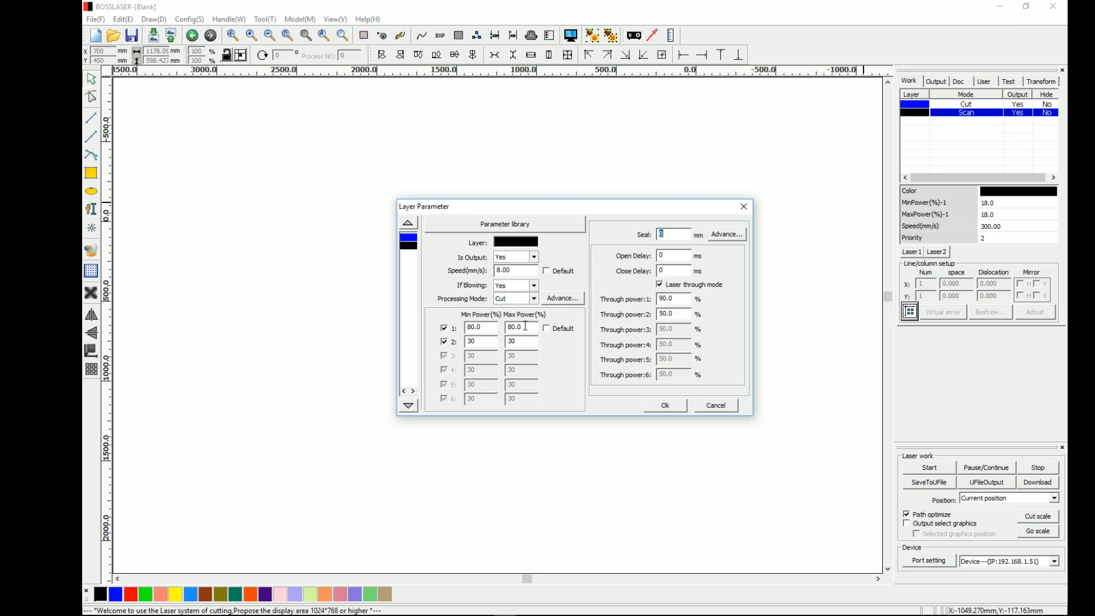
key(Tab)
click(667, 405)
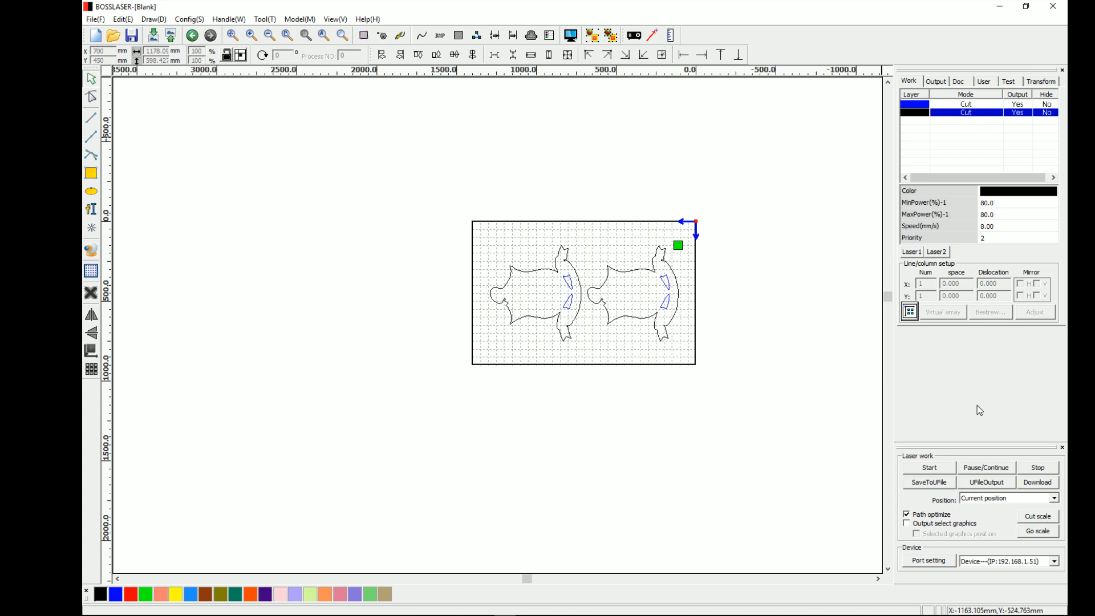
- Download the job to the laser under the document name DEFAULT, overwriting the existing file
click(1026, 484)
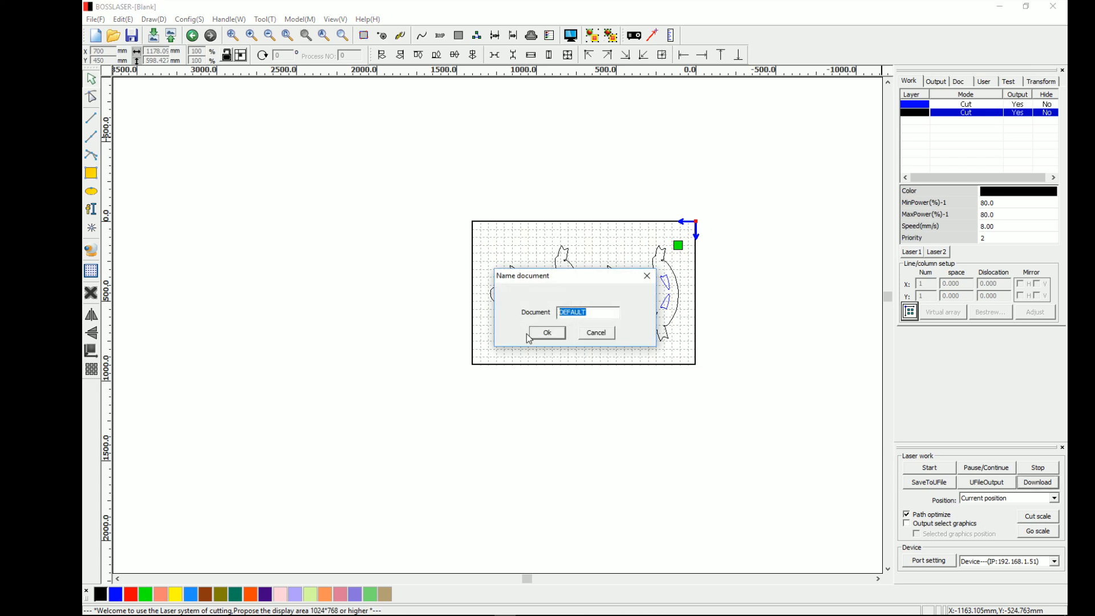
click(546, 333)
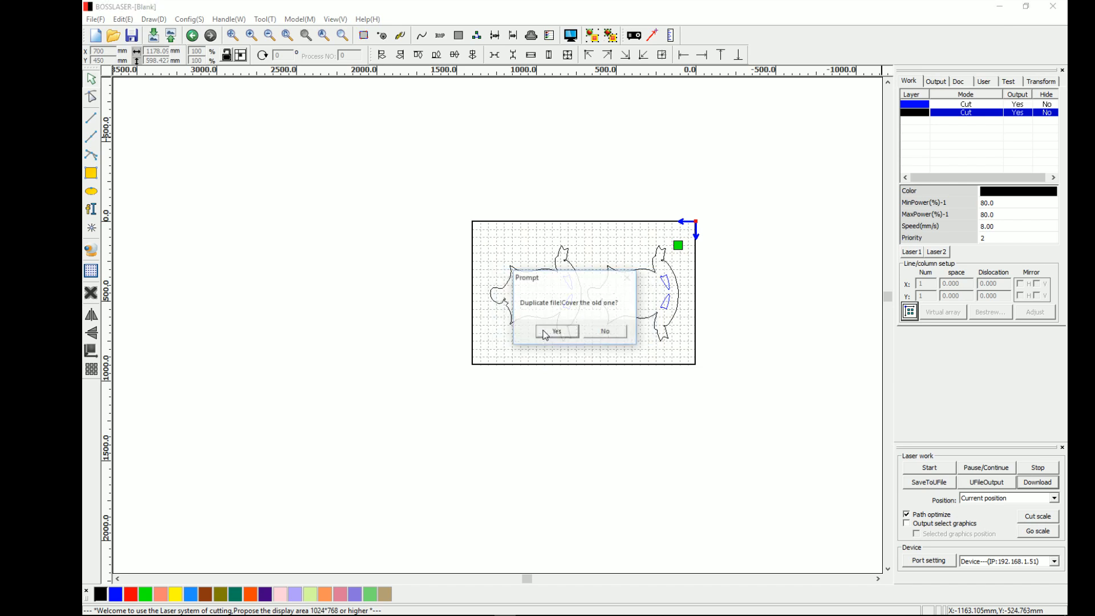
click(545, 333)
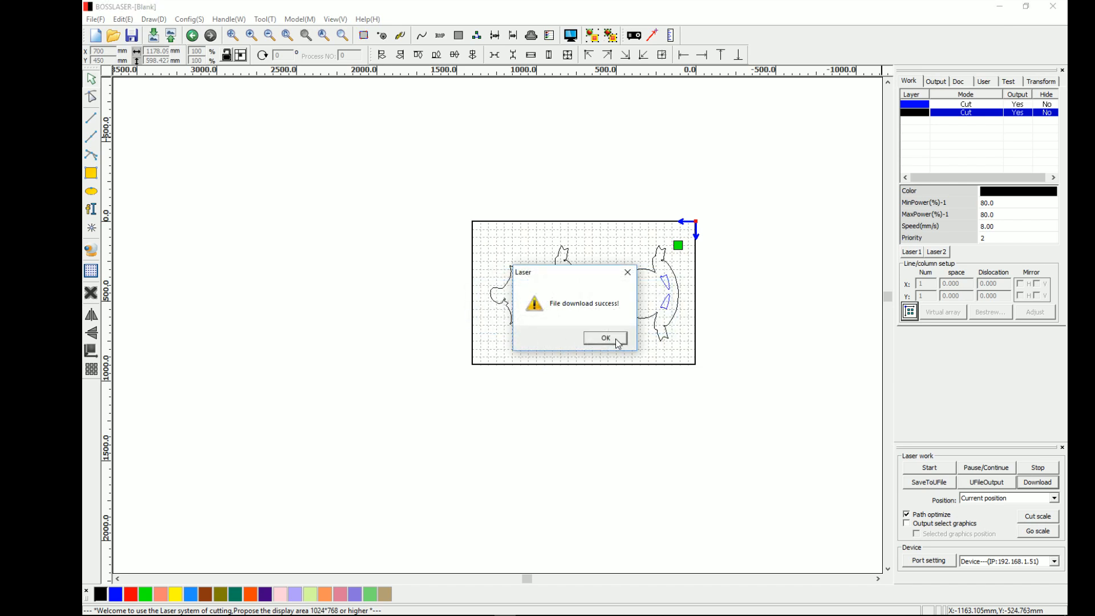
click(618, 343)
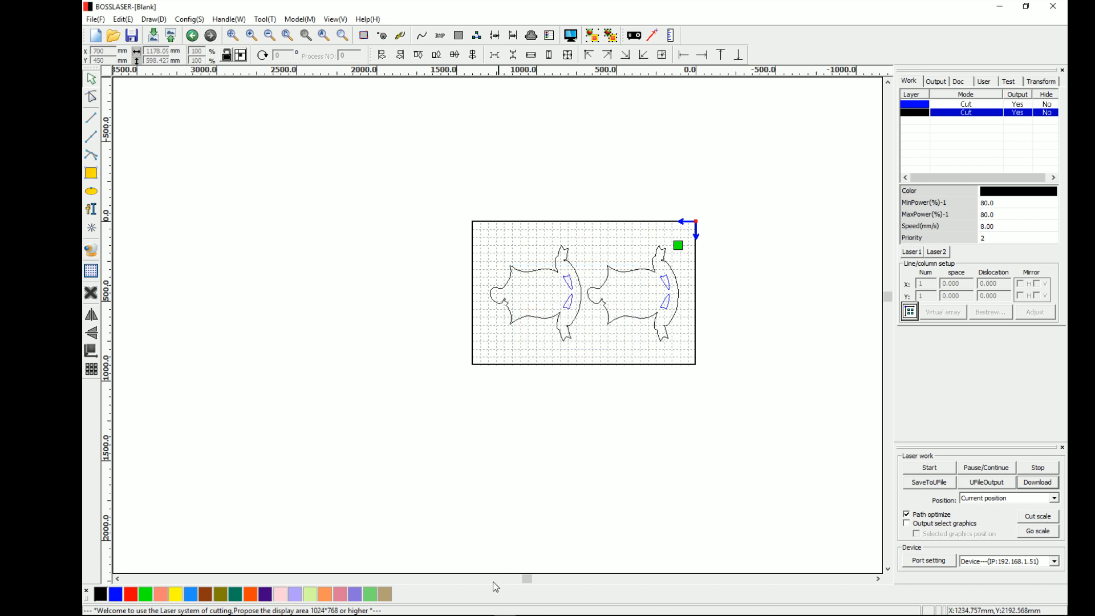
- Switch to the streaming program's window
mouse_move(450, 615)
mouse_move(528, 613)
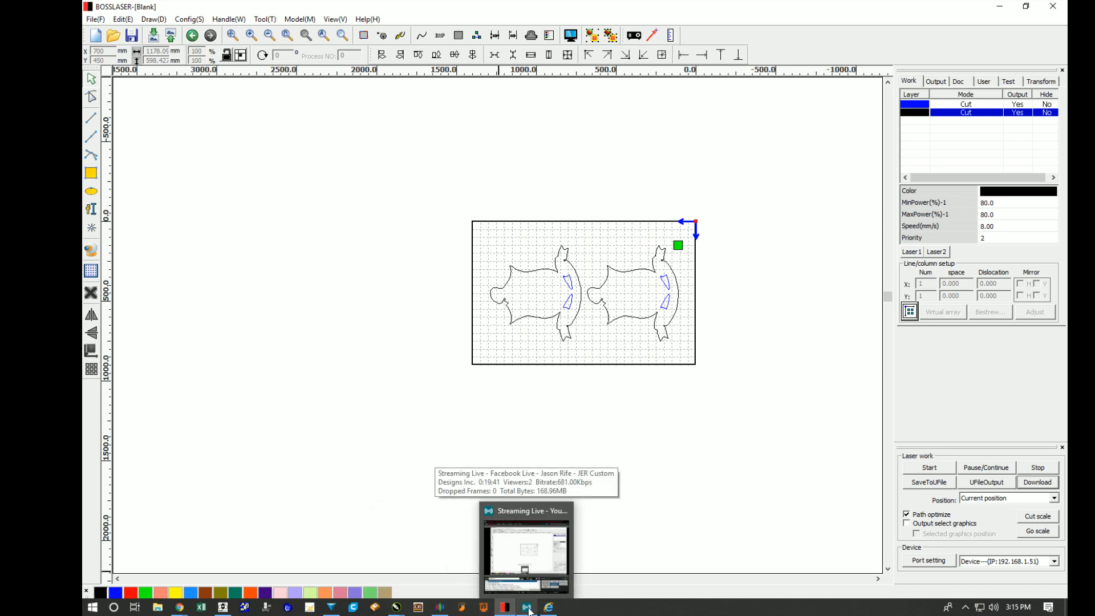
click(528, 608)
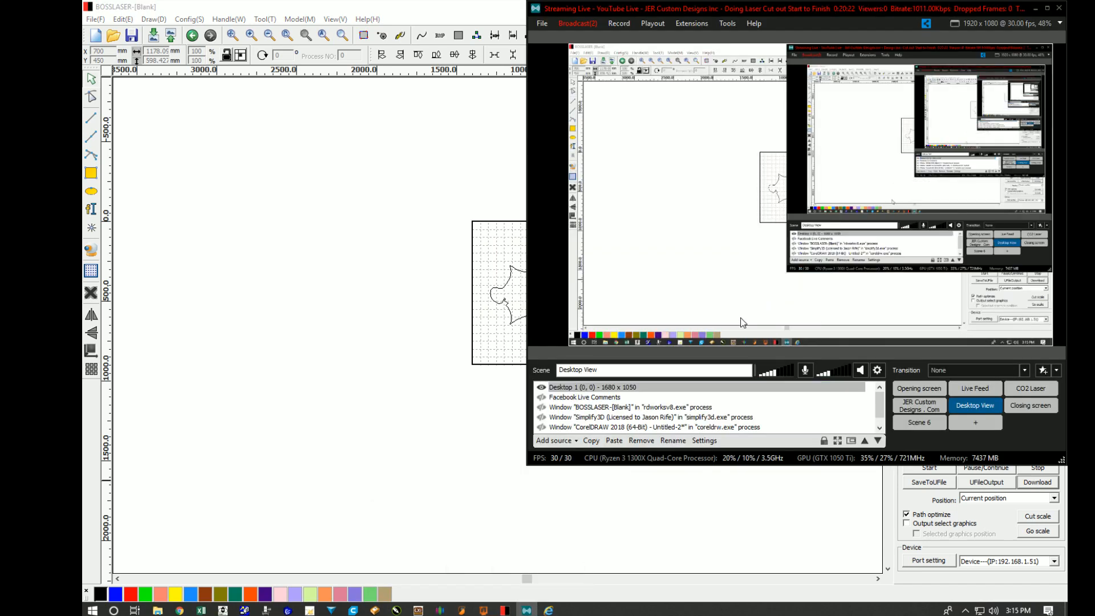